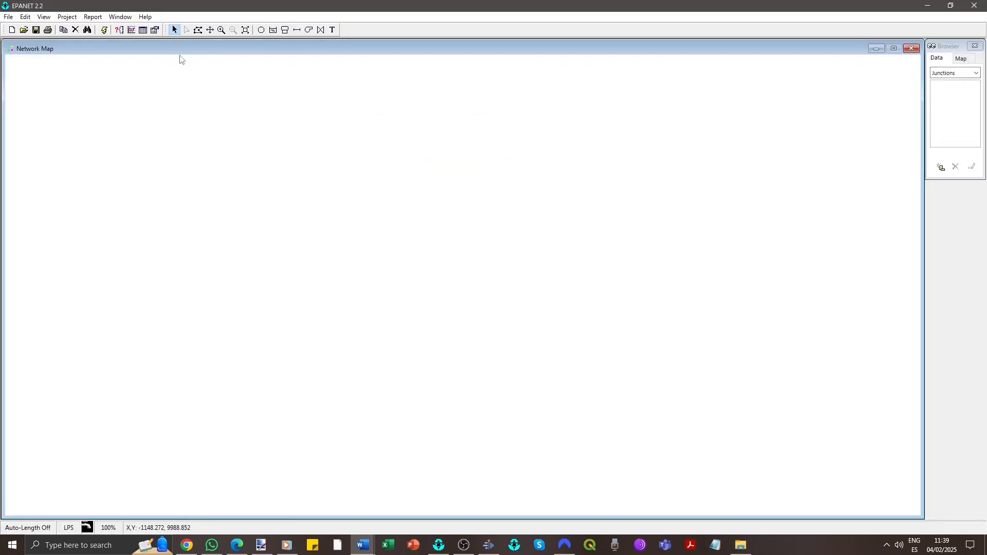
# Set the project's hydraulic defaults to LPS flow units and the H-W headloss formula
pyautogui.click(71, 17)
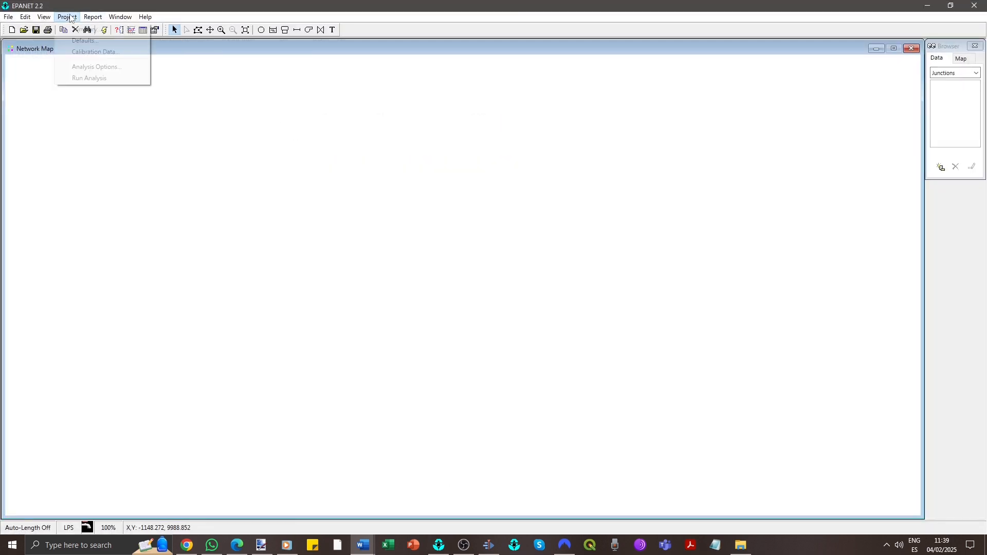
pyautogui.click(83, 40)
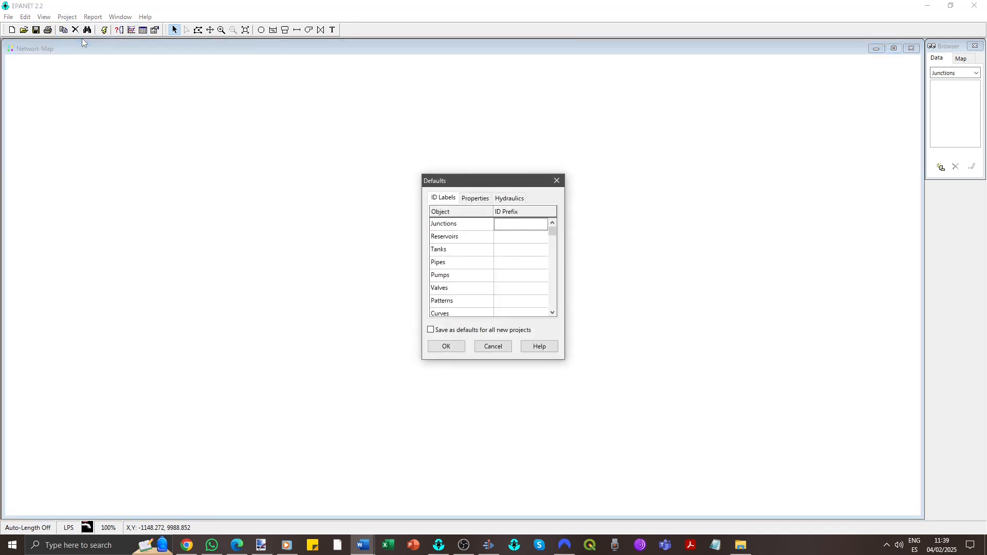
pyautogui.click(512, 198)
pyautogui.click(545, 226)
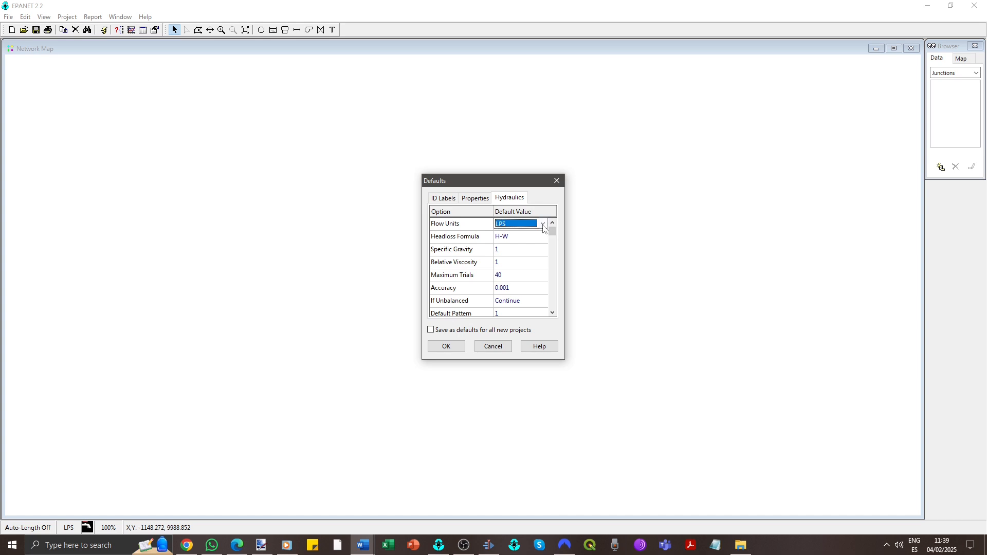
pyautogui.click(542, 224)
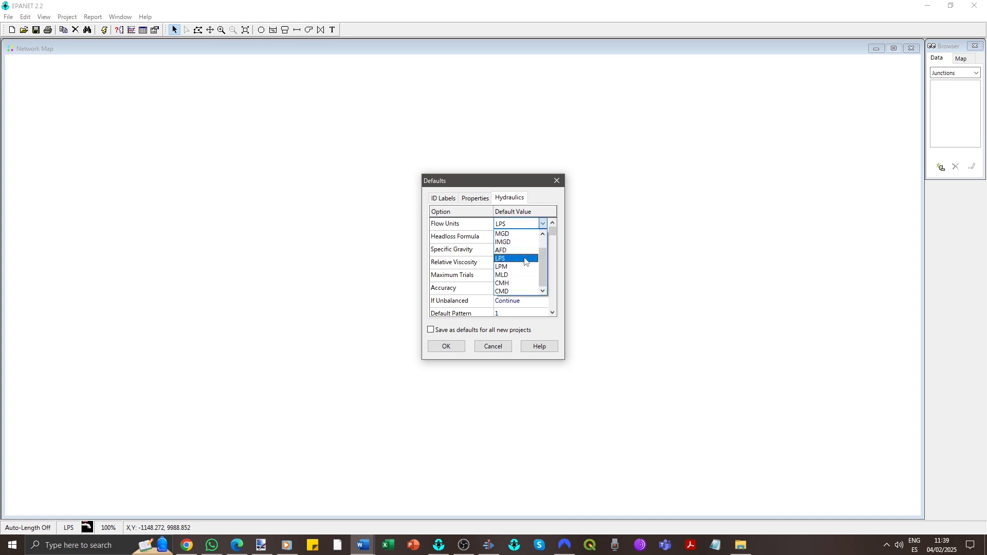
pyautogui.click(524, 259)
pyautogui.click(544, 239)
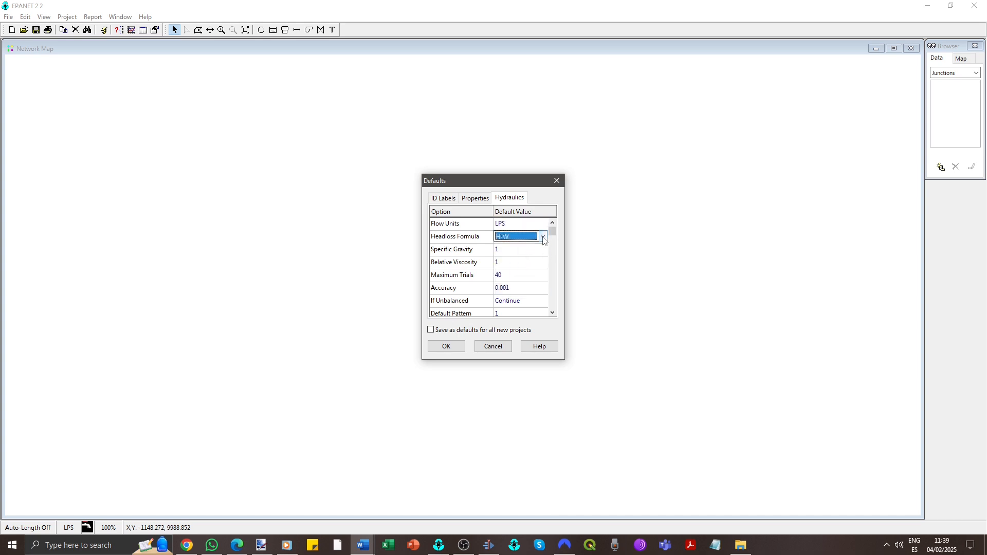
pyautogui.click(544, 240)
pyautogui.click(529, 247)
# Set the default pipe roughness to 140 and save the settings as defaults for all new projects
pyautogui.click(431, 331)
pyautogui.click(477, 201)
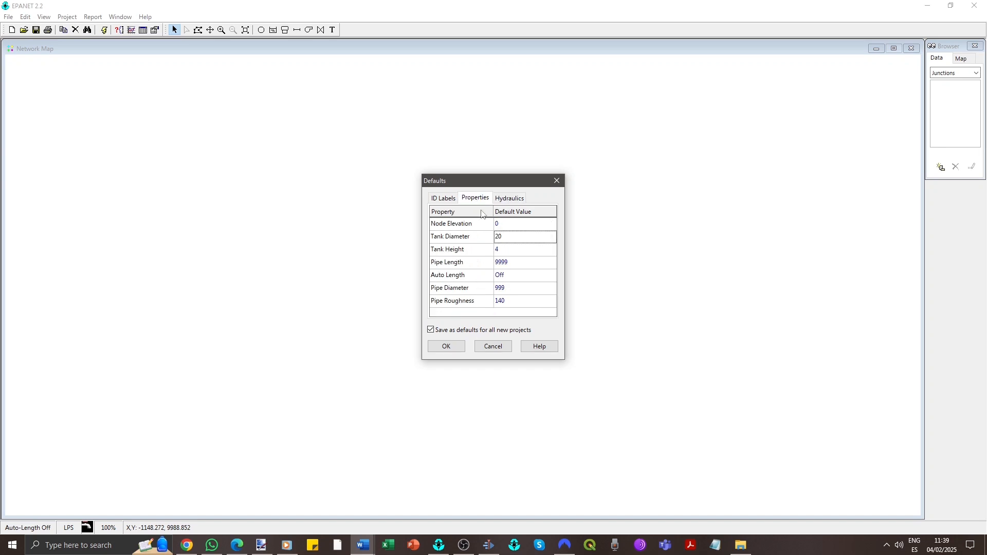
pyautogui.click(504, 304)
pyautogui.write('140')
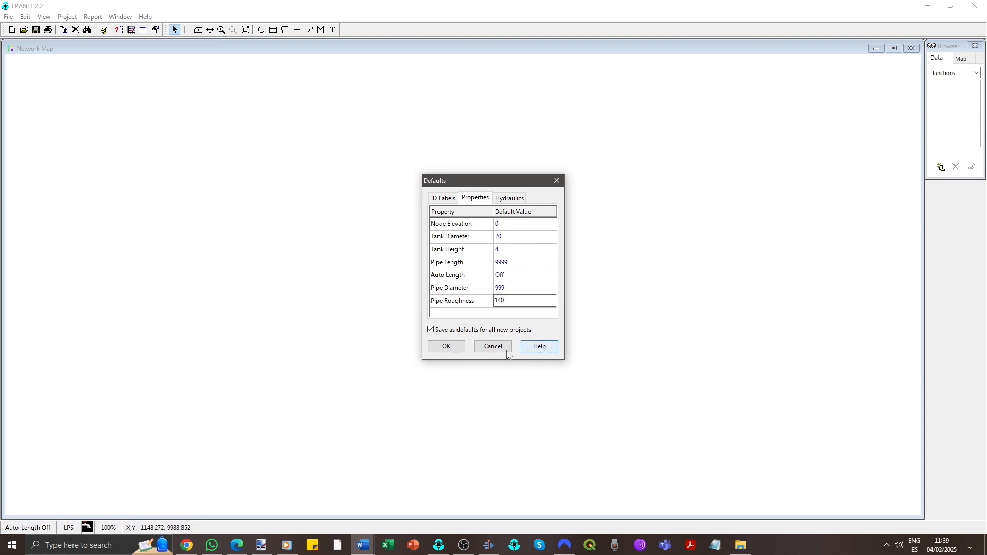
pyautogui.click(442, 347)
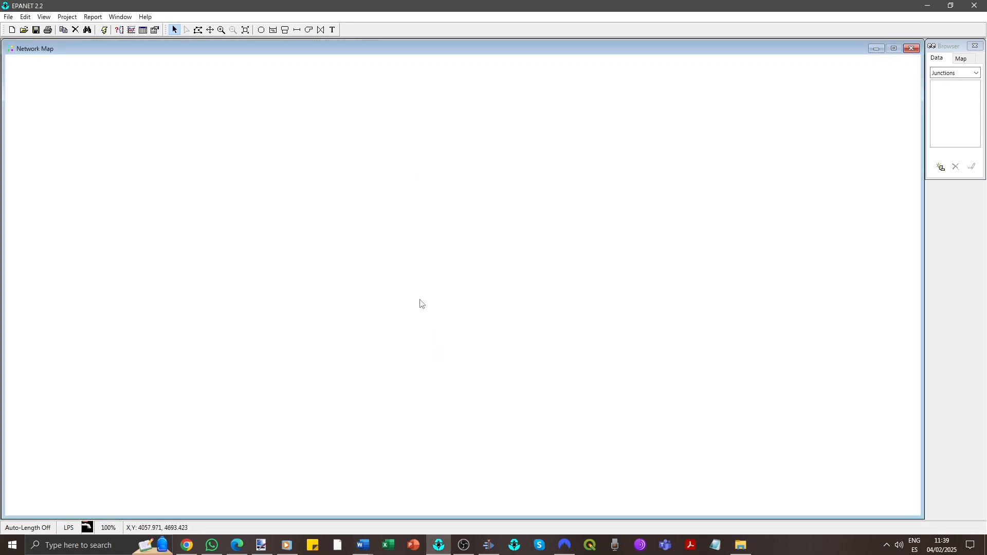
# Place a reservoir in the map's upper left area and eight junctions spread down and across from it
pyautogui.click(272, 31)
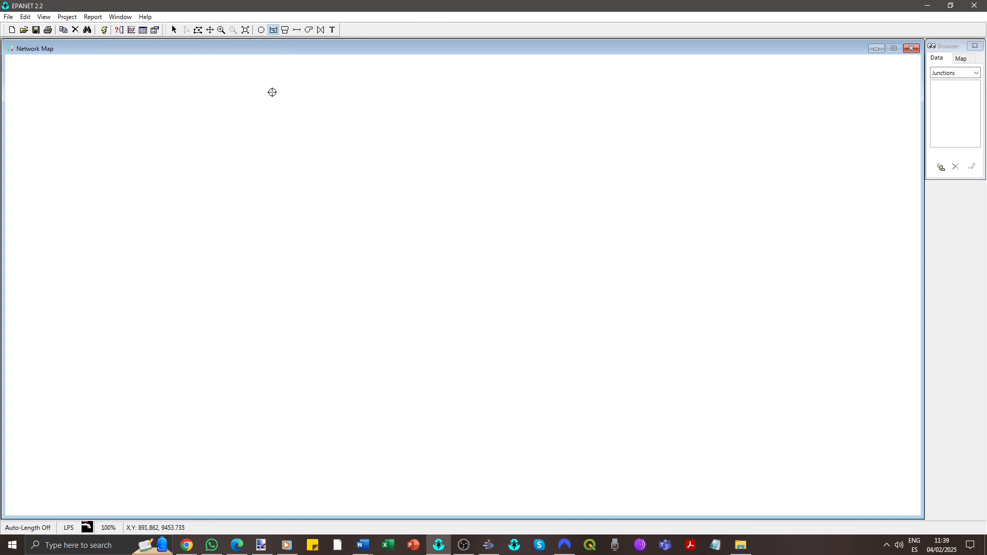
pyautogui.click(194, 133)
pyautogui.click(261, 30)
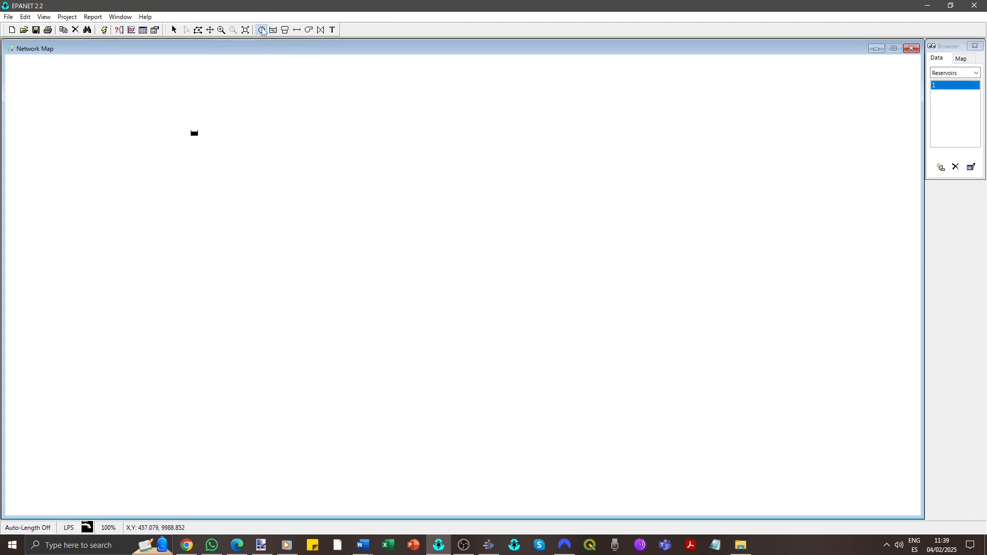
pyautogui.click(270, 173)
pyautogui.click(383, 185)
pyautogui.click(527, 144)
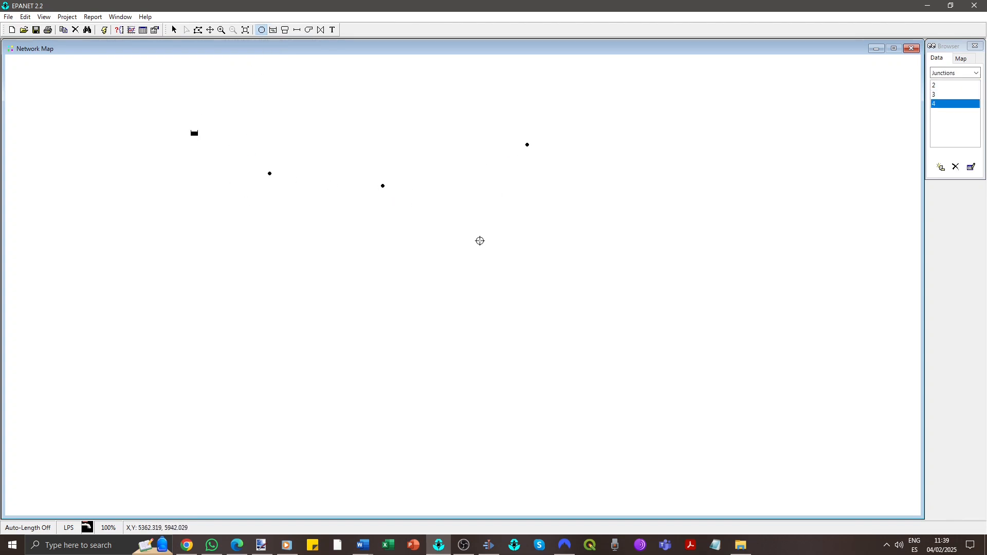
pyautogui.click(481, 227)
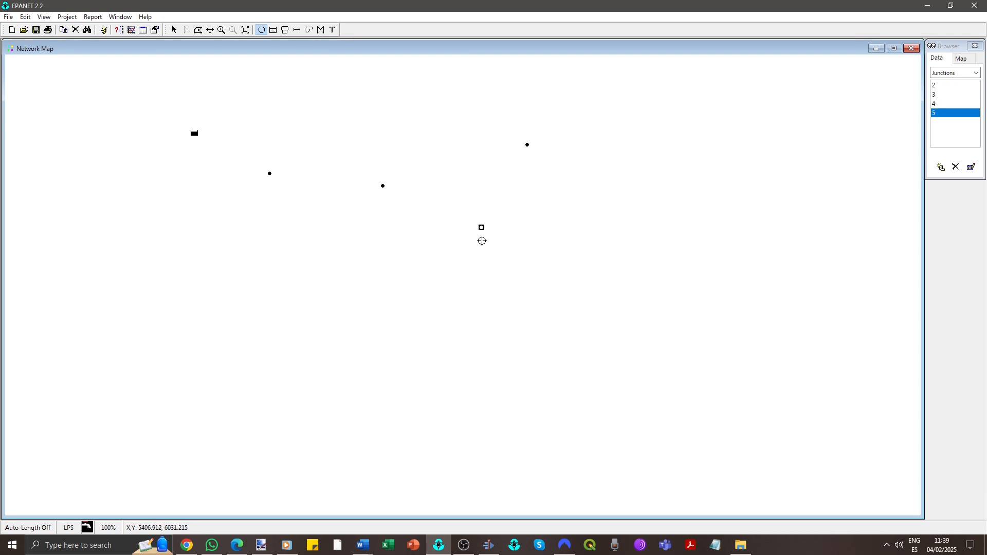
pyautogui.click(475, 311)
pyautogui.click(570, 336)
pyautogui.click(372, 266)
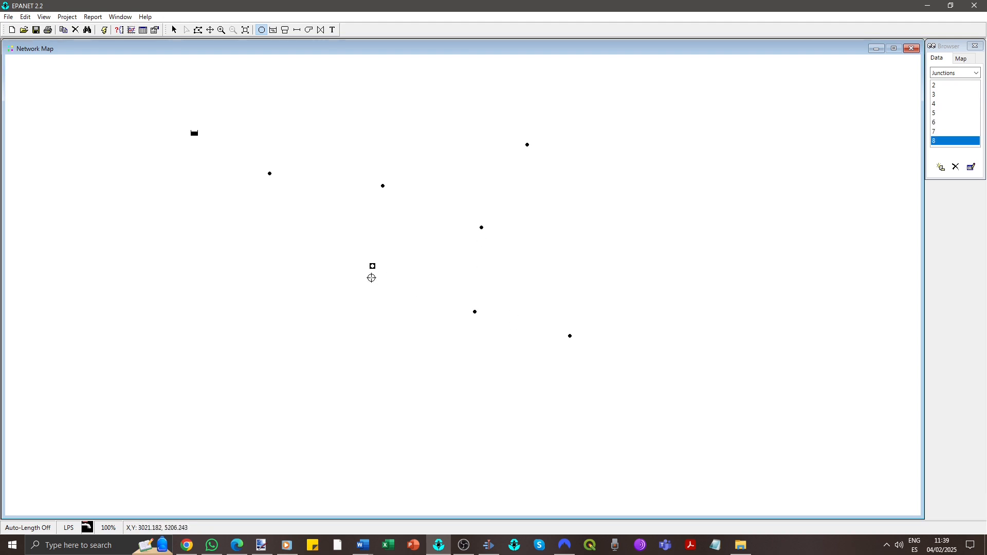
pyautogui.click(317, 316)
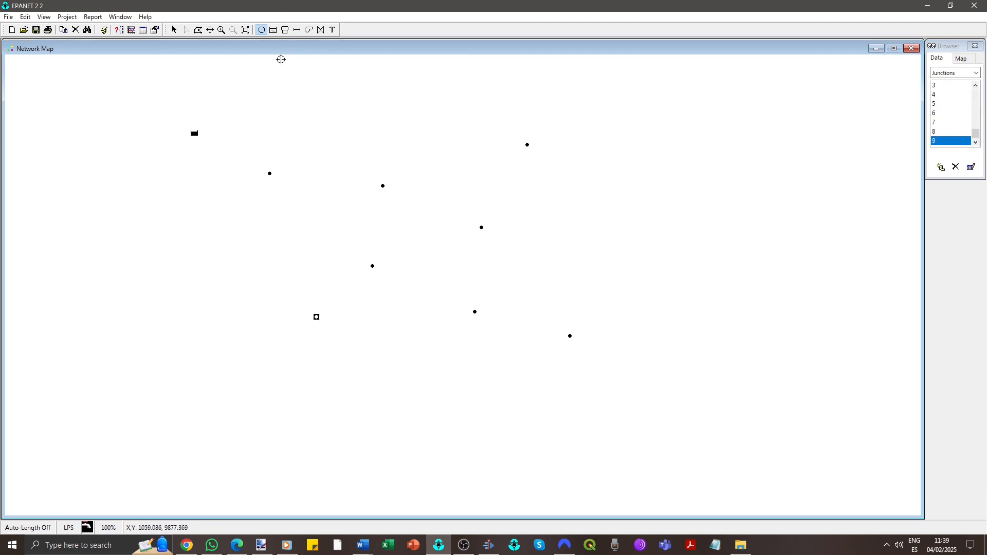
# Draw pipes from the reservoir to junction 2 and from junction 2 to junction 3
pyautogui.click(297, 30)
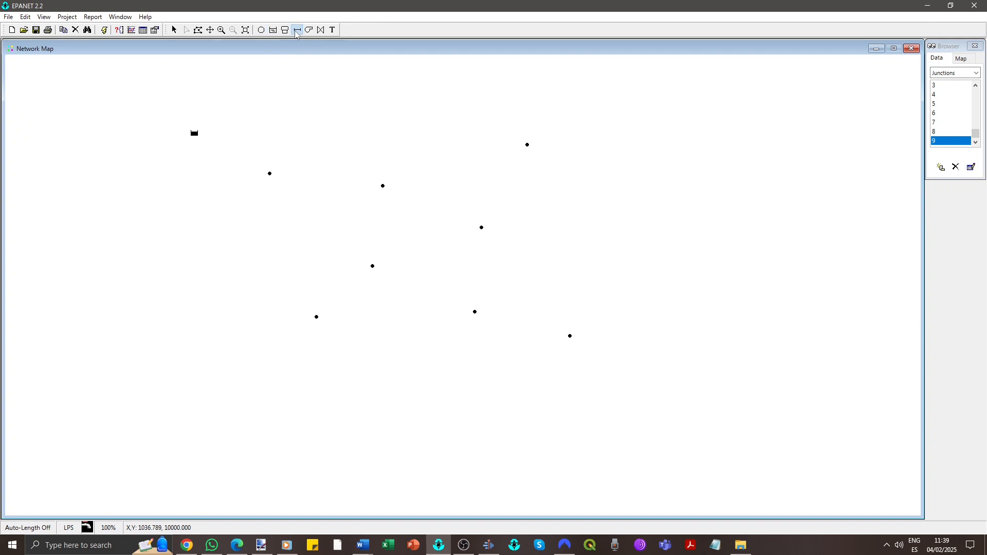
pyautogui.click(195, 133)
pyautogui.click(269, 173)
pyautogui.click(269, 173)
pyautogui.click(383, 184)
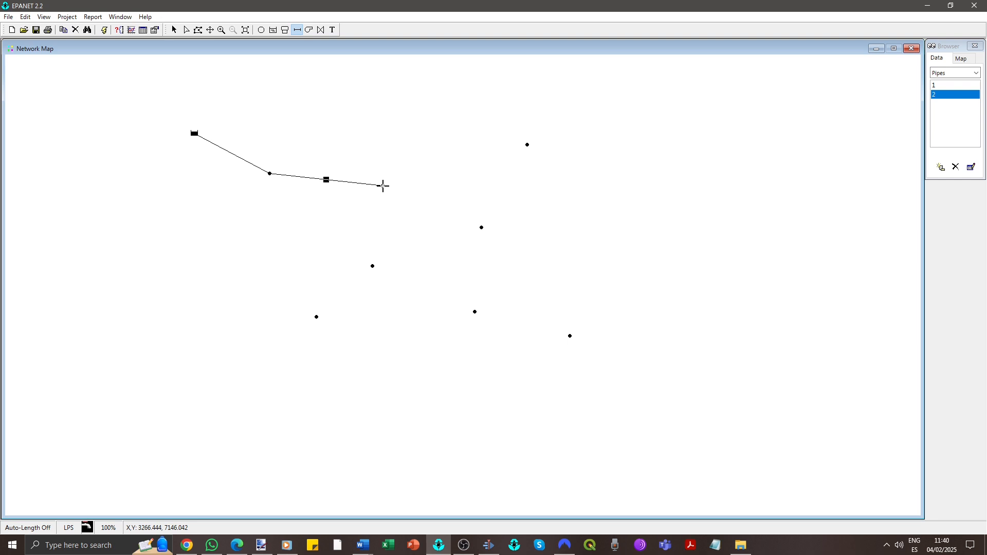
# Draw a closed loop of four pipes from junction 3 through junctions 5, 6 and 8 back to junction 3
pyautogui.click(482, 227)
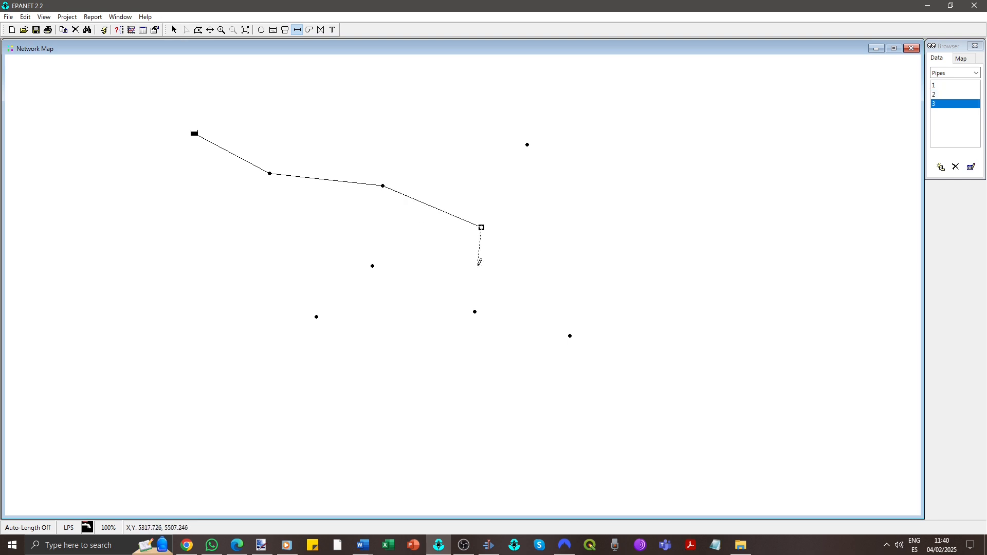
pyautogui.click(475, 311)
pyautogui.click(373, 266)
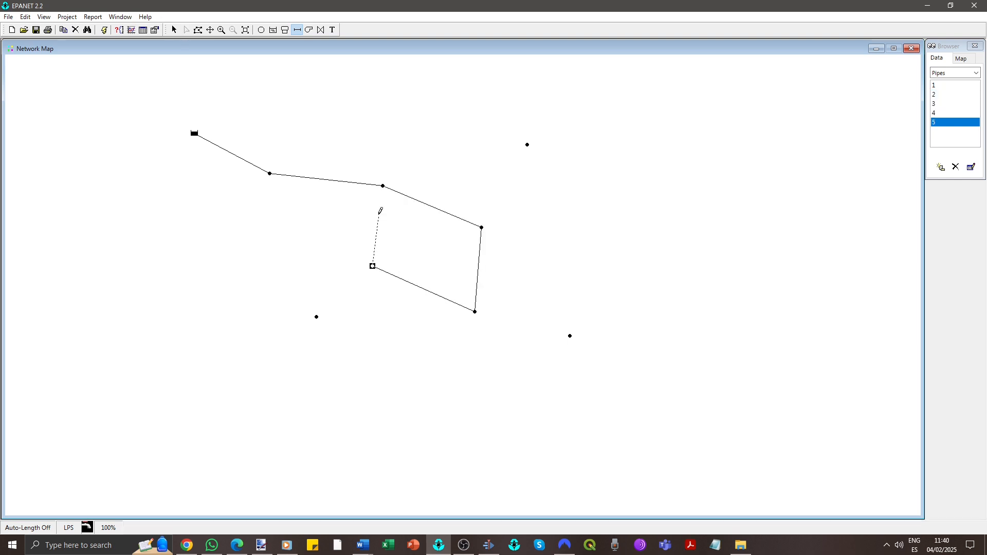
pyautogui.click(382, 185)
# Draw branch pipes from junction 3 to 4, junction 6 to 7 and junction 8 to 9
pyautogui.click(526, 145)
pyautogui.click(474, 311)
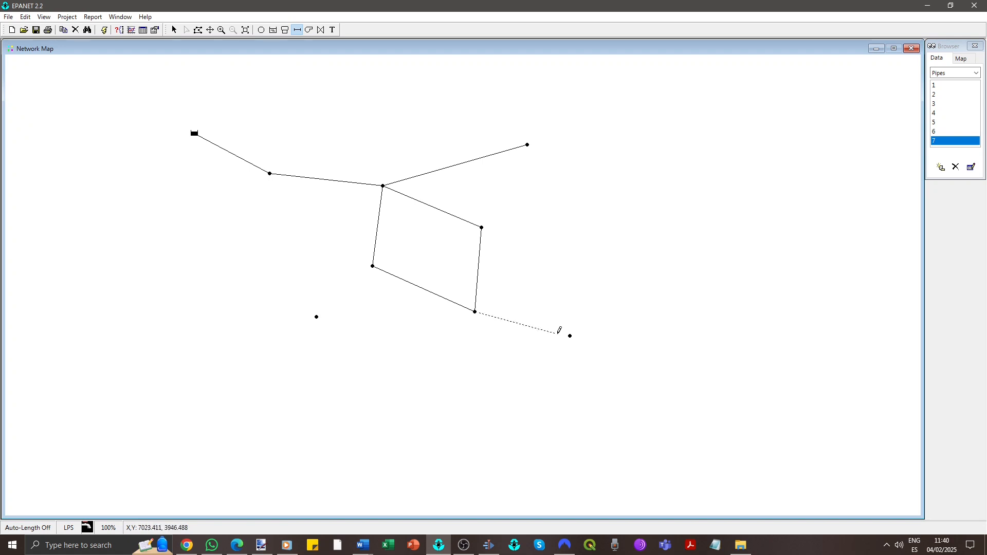
pyautogui.click(570, 336)
pyautogui.click(372, 266)
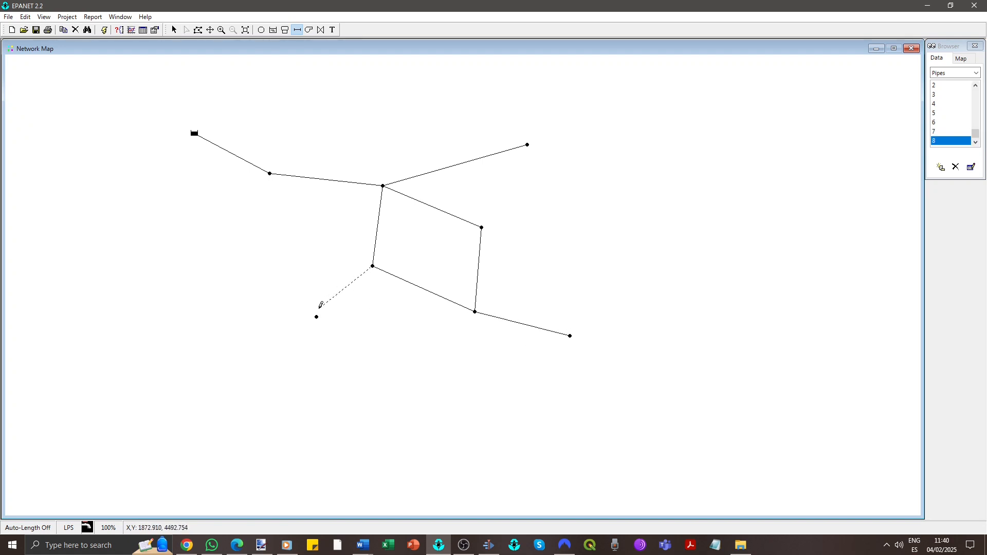
pyautogui.click(316, 316)
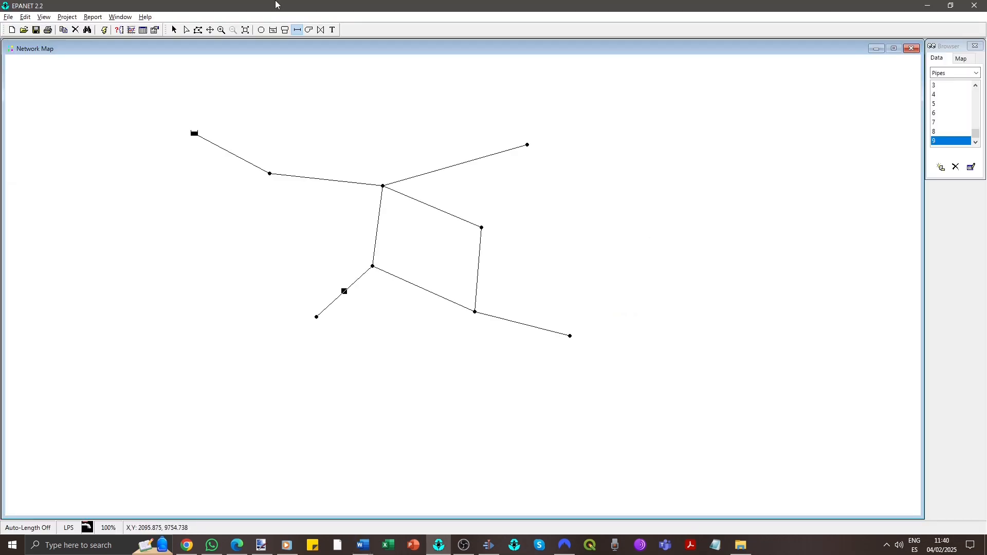
# Select the entire network and group-edit all junctions to replace their base demand with 0.8
pyautogui.click(25, 18)
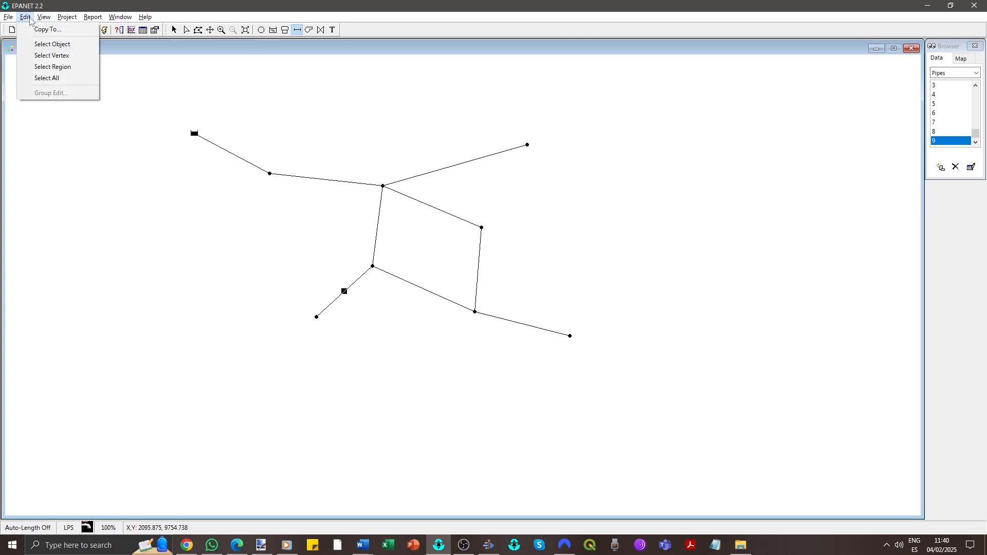
pyautogui.click(46, 77)
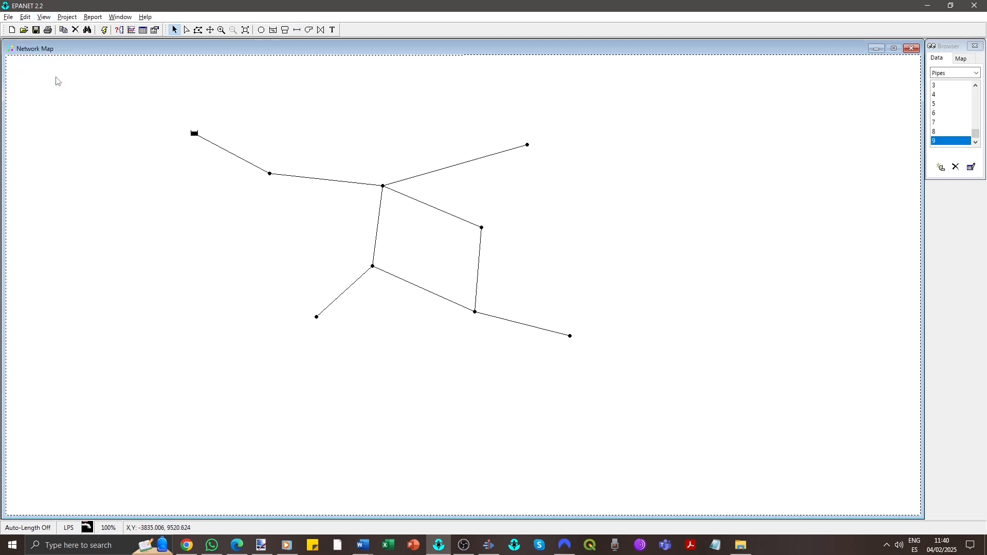
pyautogui.click(24, 18)
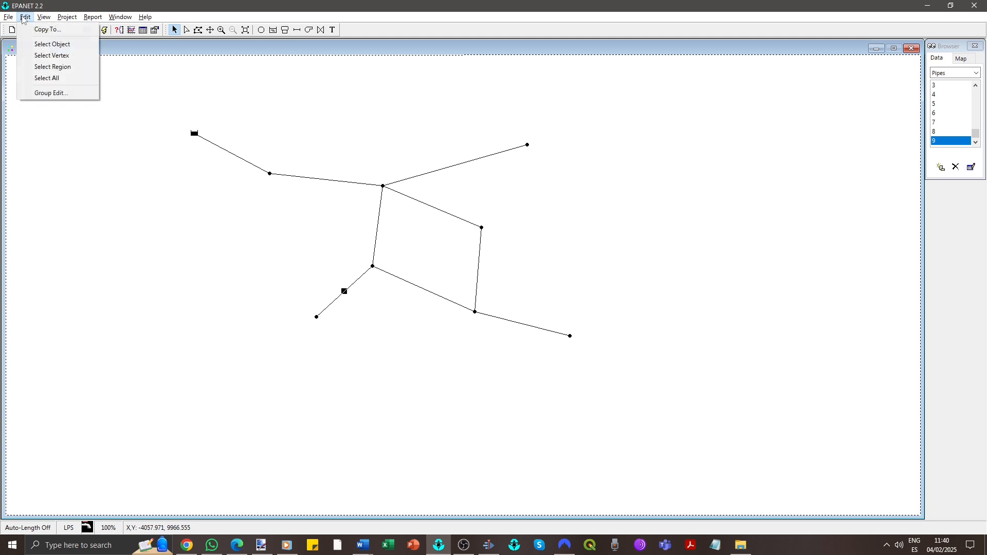
pyautogui.click(60, 93)
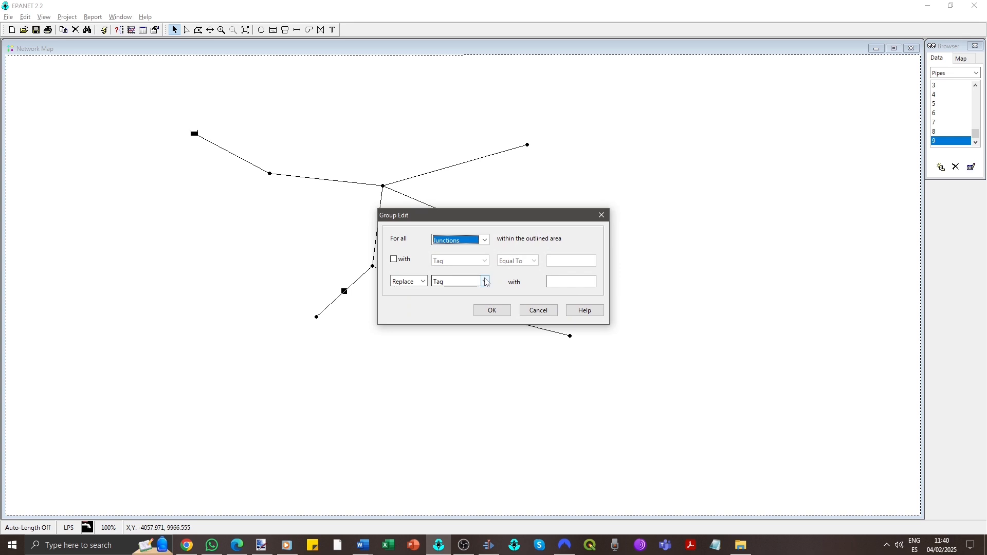
pyautogui.click(486, 281)
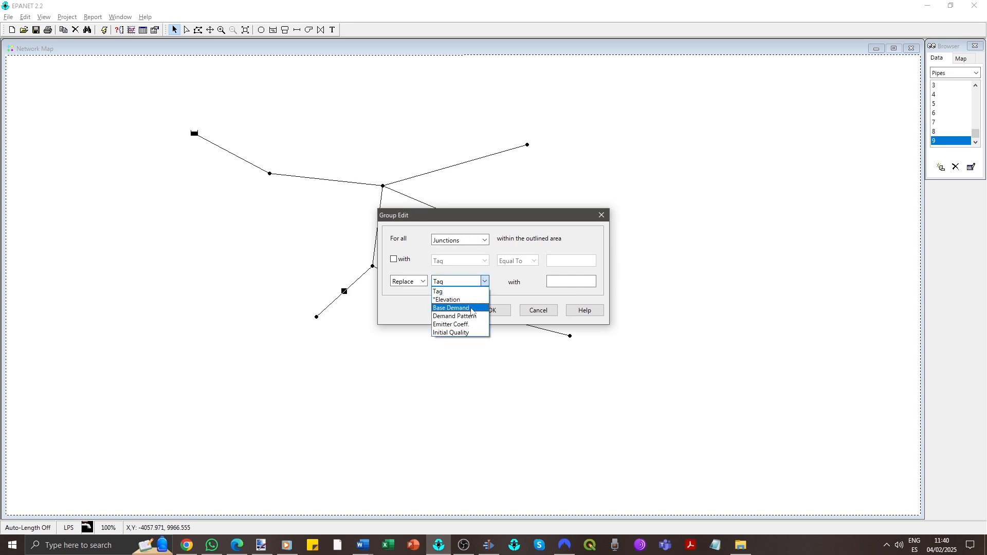
pyautogui.click(473, 310)
pyautogui.click(572, 282)
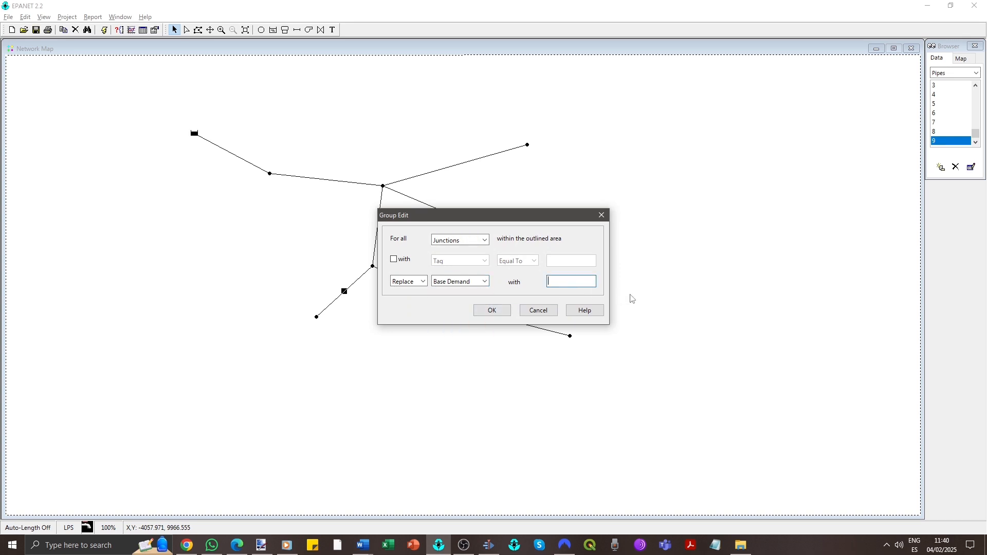
pyautogui.write('0.8')
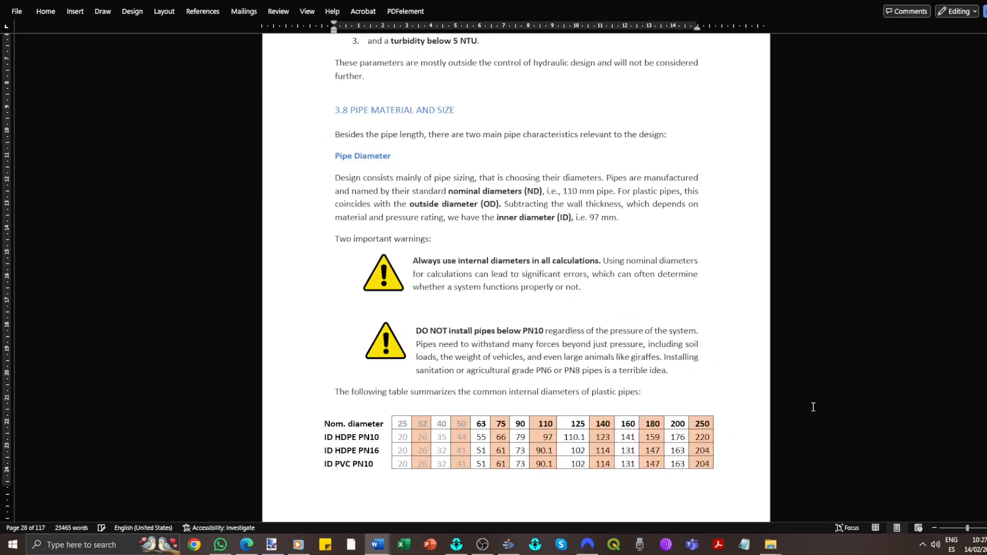
pyautogui.click(835, 397)
pyautogui.click(399, 502)
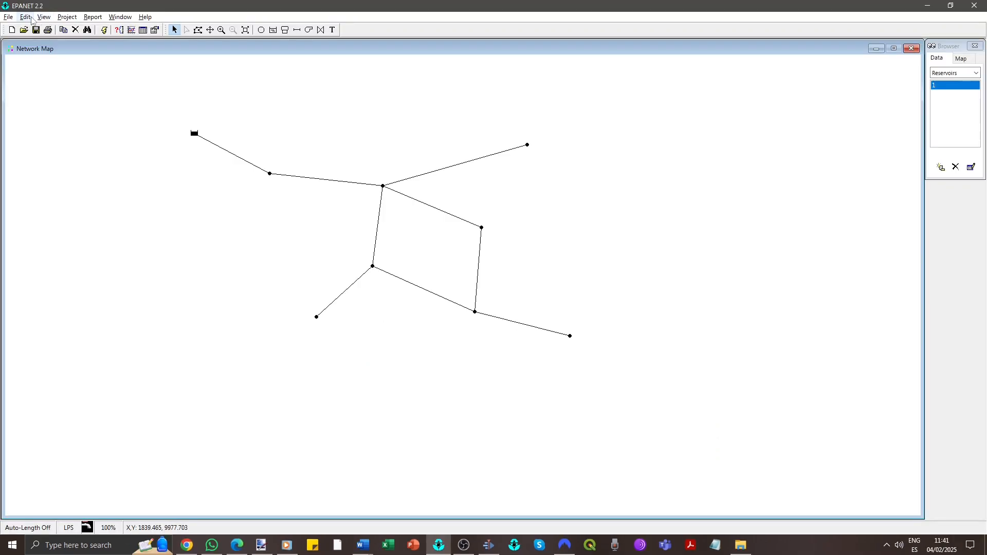
# Select the entire network and group-edit all pipes to replace their diameter with 97
pyautogui.click(25, 17)
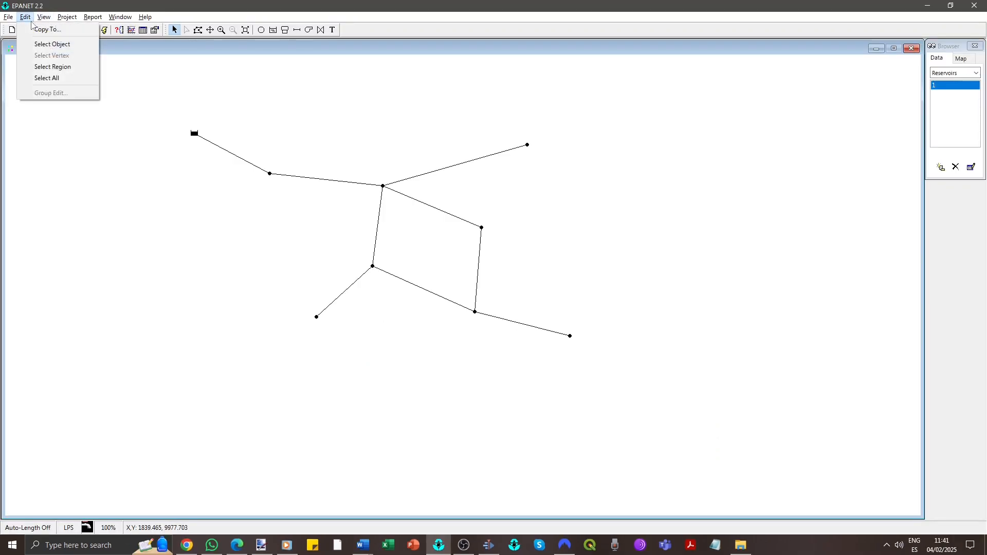
pyautogui.click(47, 78)
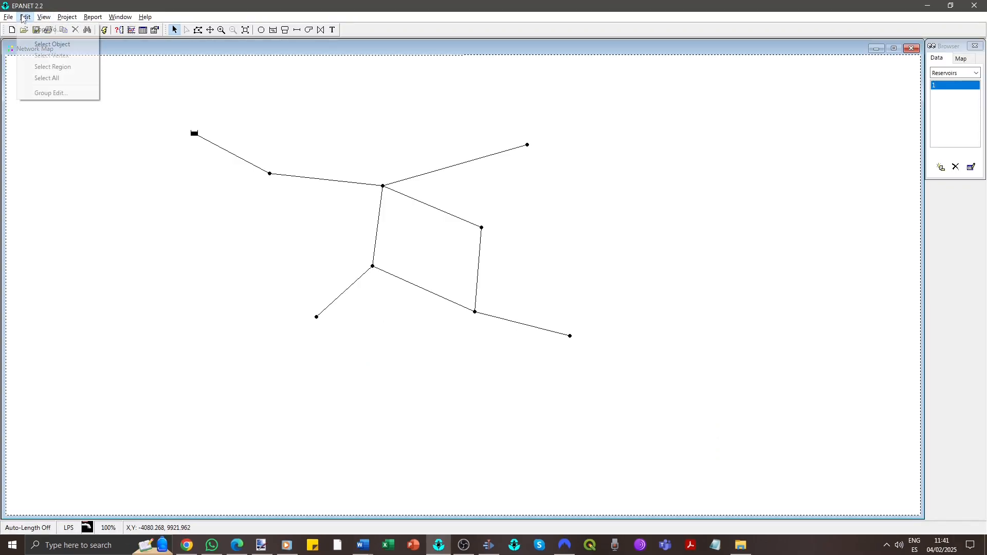
pyautogui.click(51, 93)
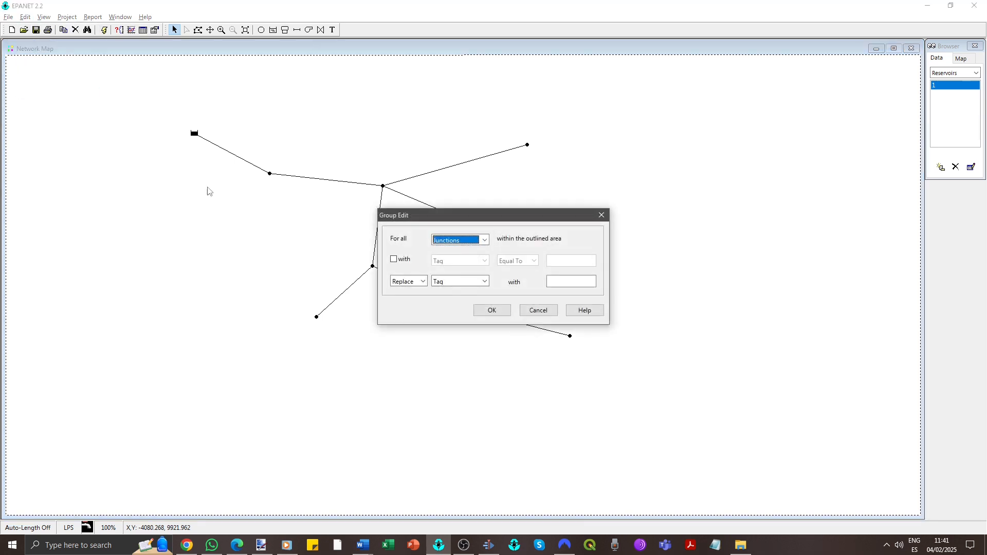
pyautogui.click(485, 240)
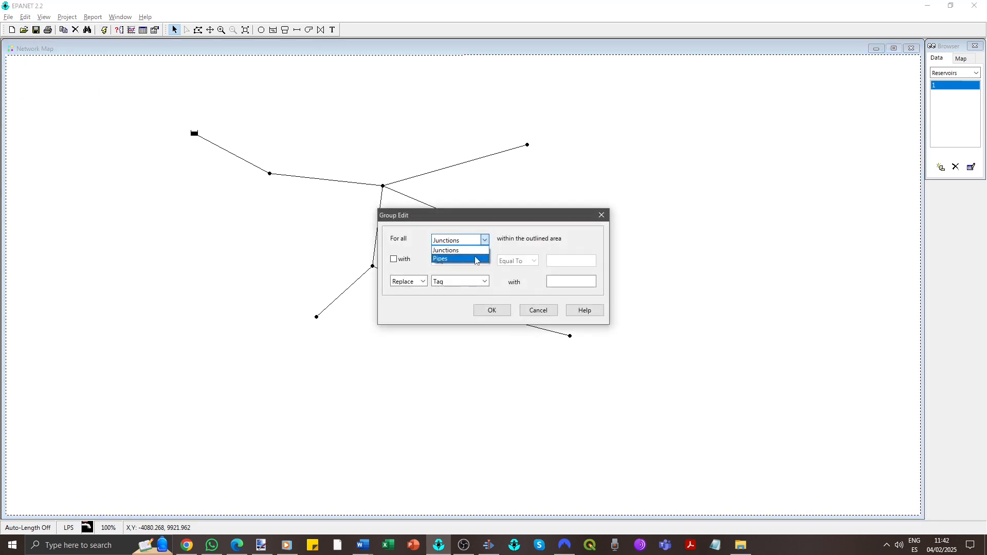
pyautogui.click(475, 260)
pyautogui.click(475, 281)
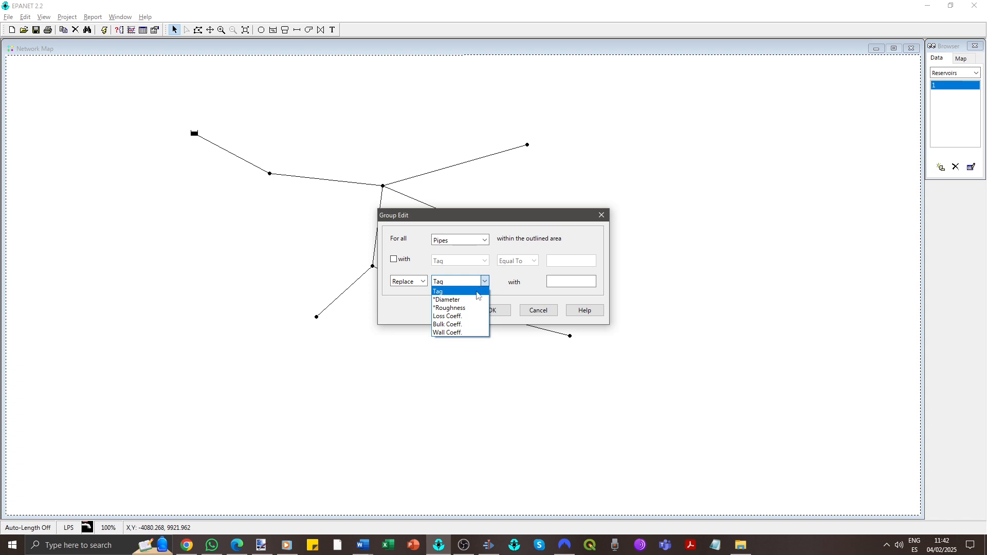
pyautogui.click(475, 299)
pyautogui.click(565, 282)
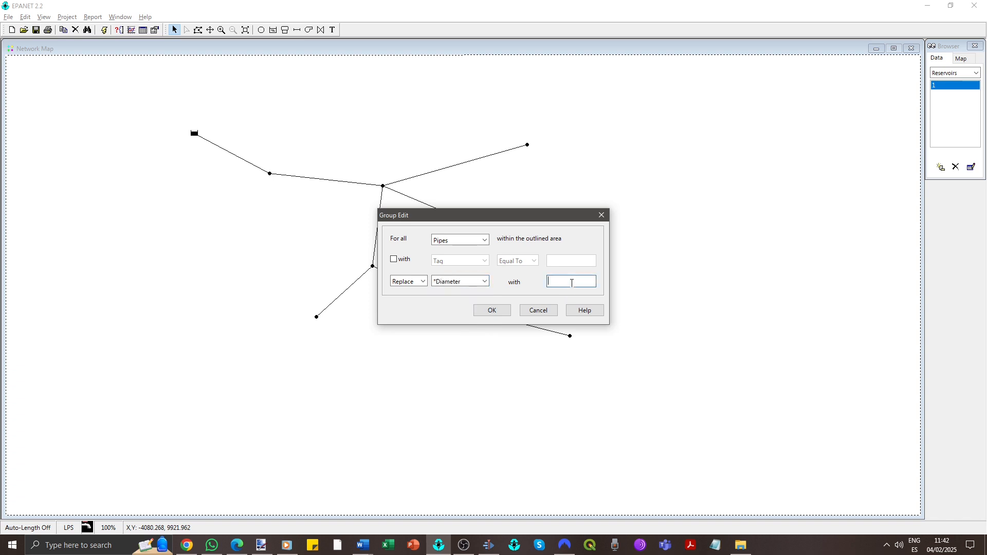
pyautogui.write('97')
pyautogui.click(489, 310)
pyautogui.click(462, 300)
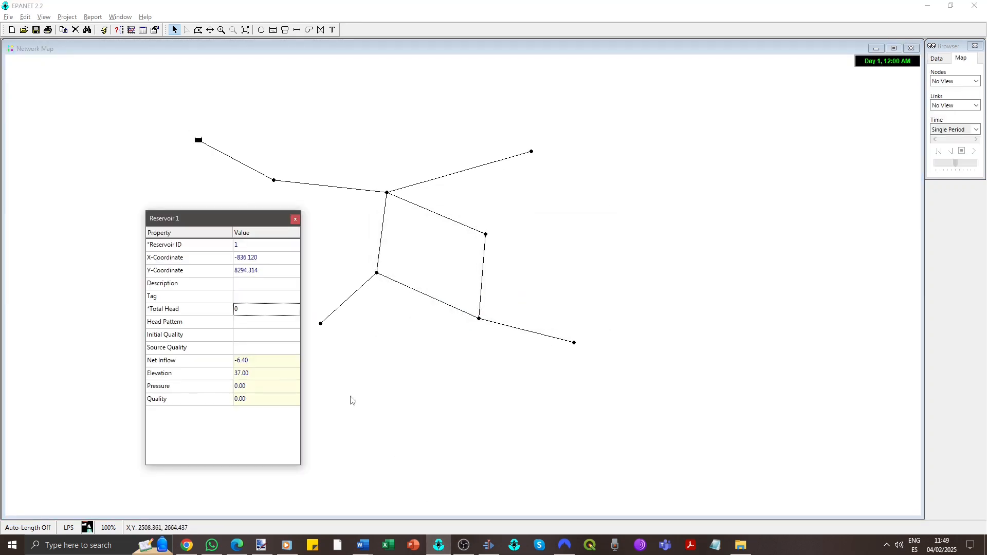
# Set the reservoir's total head to 37 and junction 2's elevation to 12
pyautogui.click(242, 308)
pyautogui.write('37')
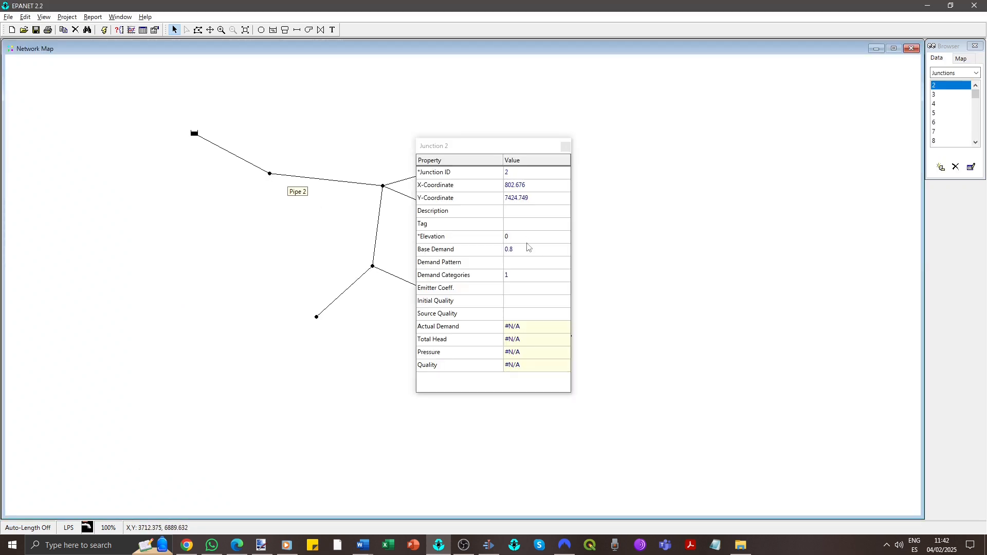
pyautogui.click(526, 237)
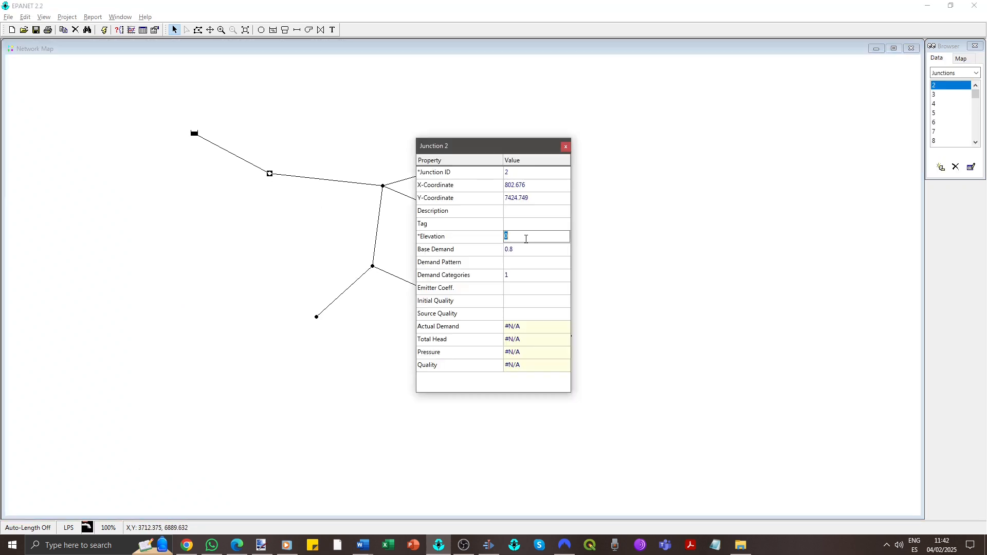
pyautogui.write('12')
pyautogui.click(524, 251)
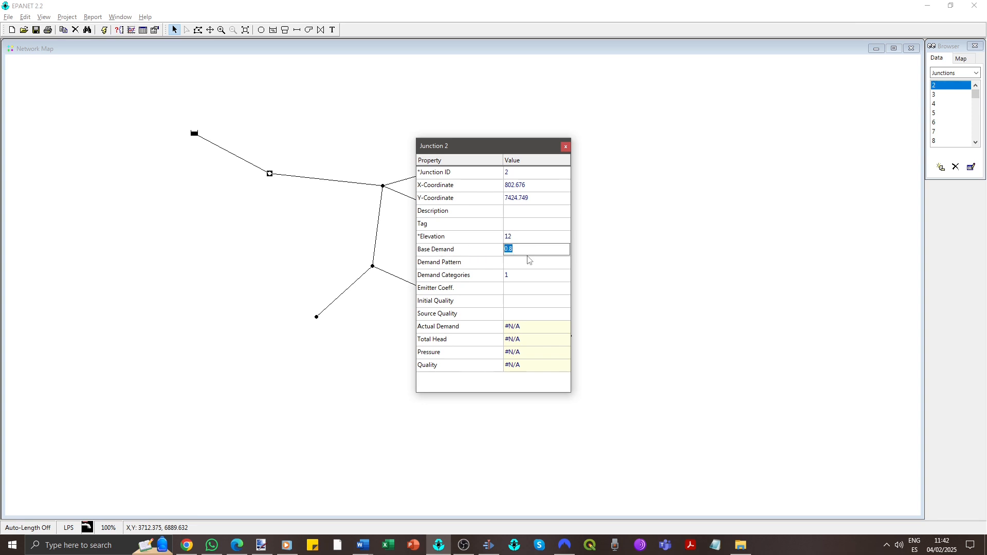
# Set the elevations of junctions 3, 4 and 5 to 10, 8 and 6 respectively
pyautogui.click(383, 186)
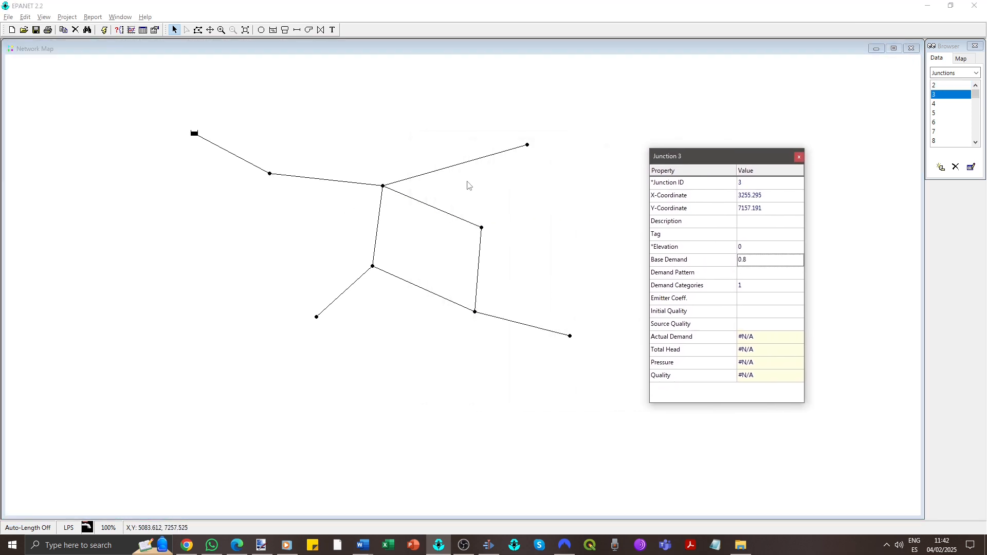
pyautogui.click(759, 247)
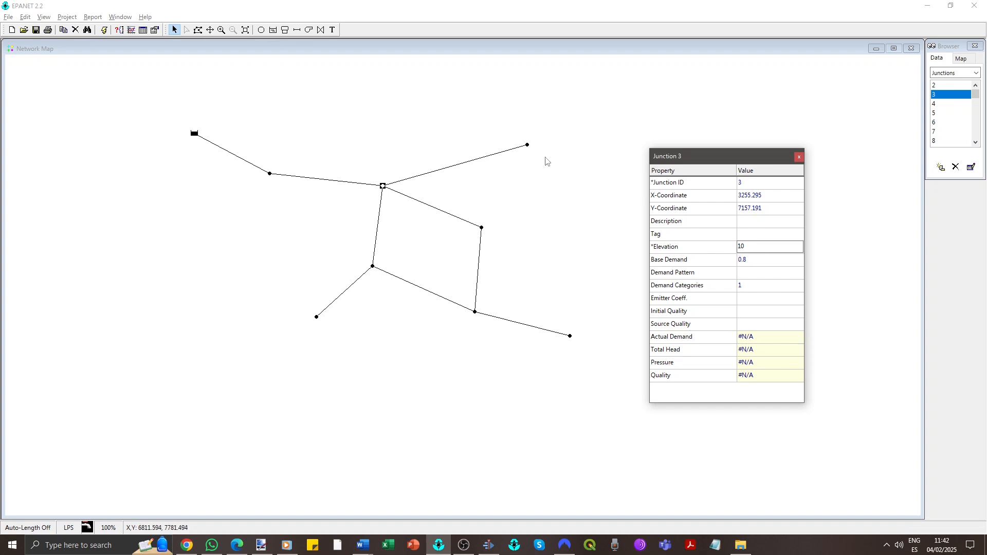
pyautogui.click(527, 145)
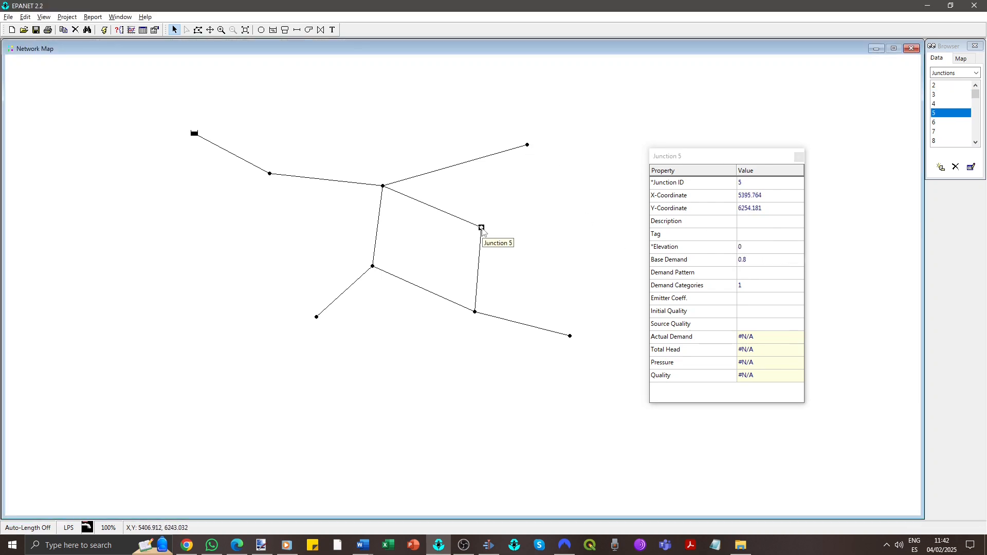
pyautogui.click(482, 227)
pyautogui.write('6')
# Set junction 6's elevation to 5 and junction 7's elevation to 13
pyautogui.click(474, 313)
pyautogui.click(752, 248)
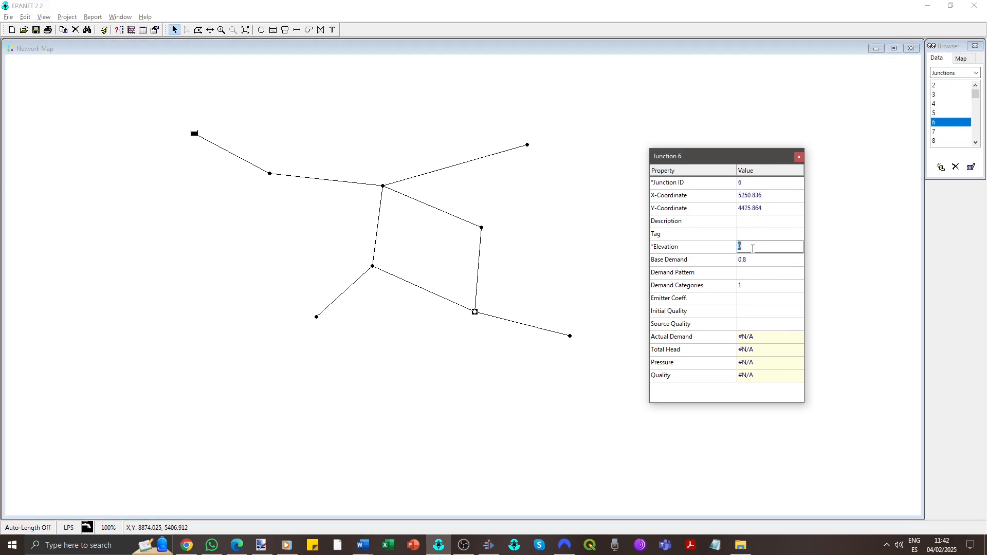
pyautogui.write('5')
pyautogui.click(569, 336)
pyautogui.click(755, 249)
pyautogui.write('13')
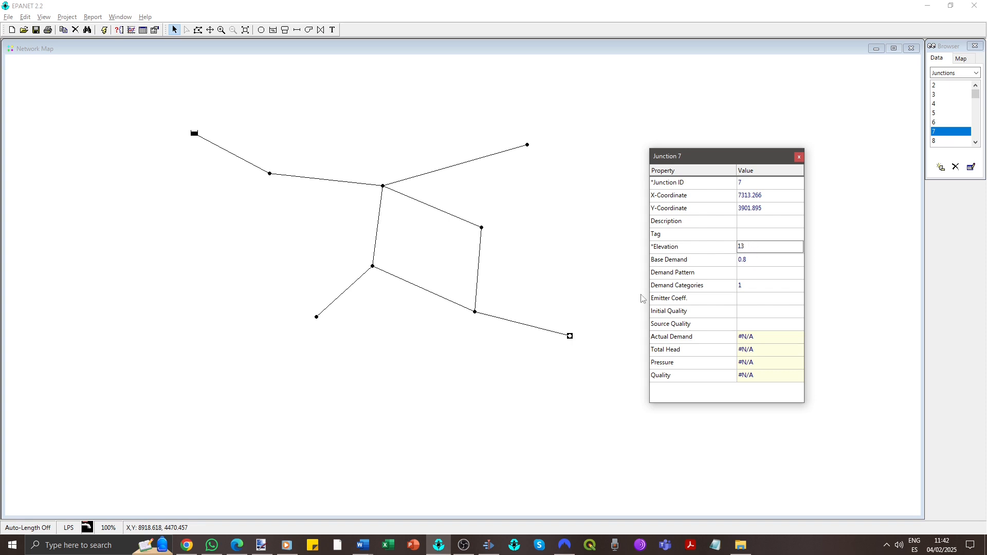
# Set junction 8's elevation to 9 and junction 9's elevation to 7
pyautogui.click(373, 266)
pyautogui.click(746, 246)
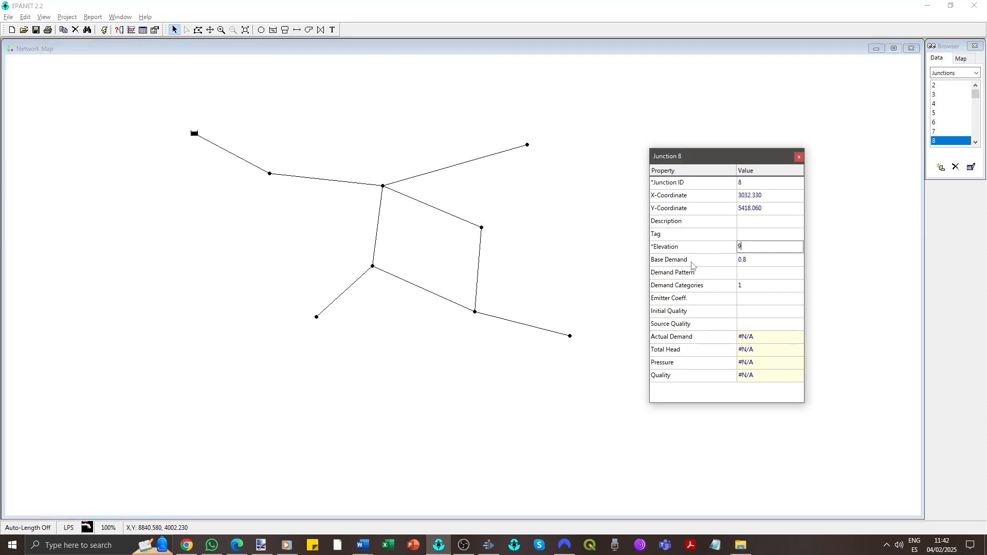
pyautogui.click(316, 316)
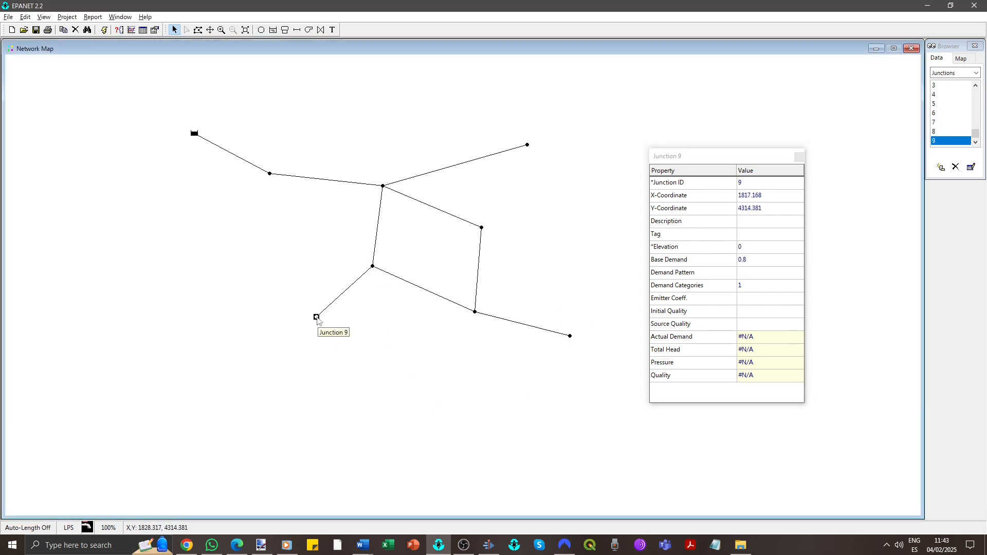
pyautogui.click(750, 248)
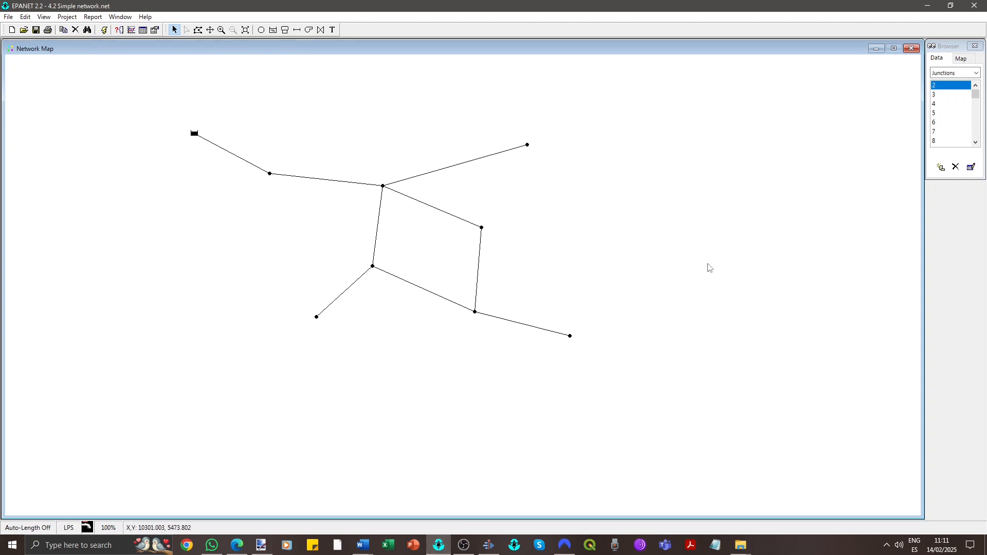
# Configure the map notation to display node values and link values
pyautogui.rightClick(709, 264)
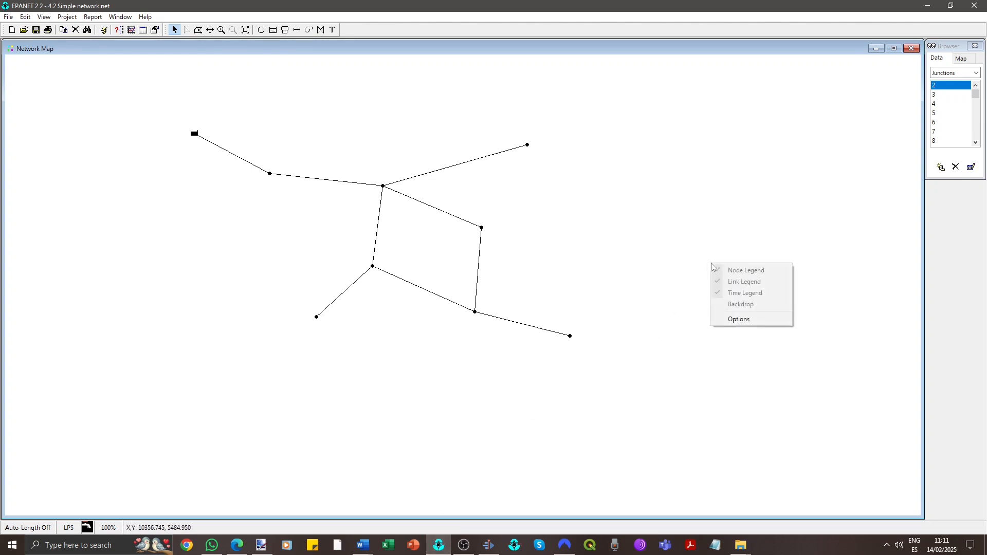
pyautogui.click(737, 320)
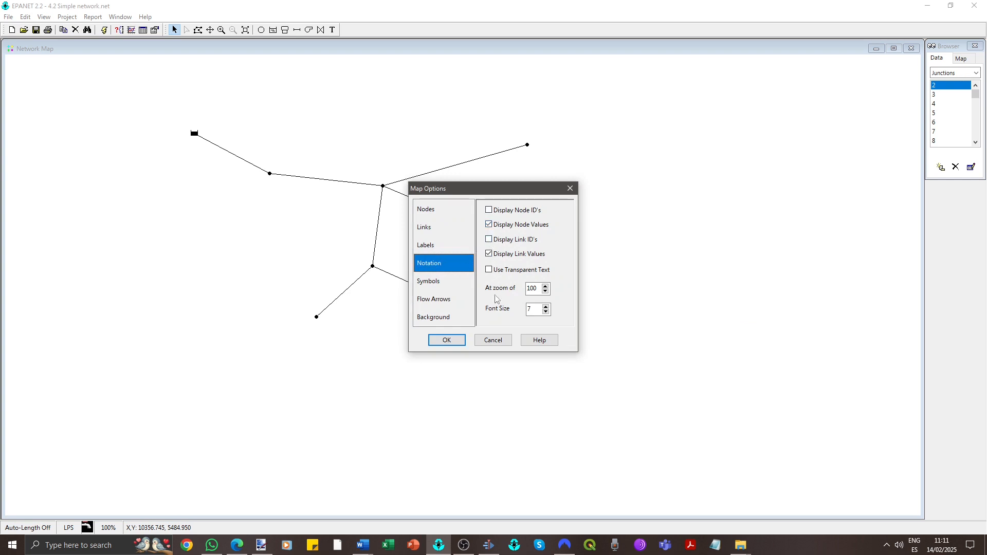
pyautogui.click(453, 347)
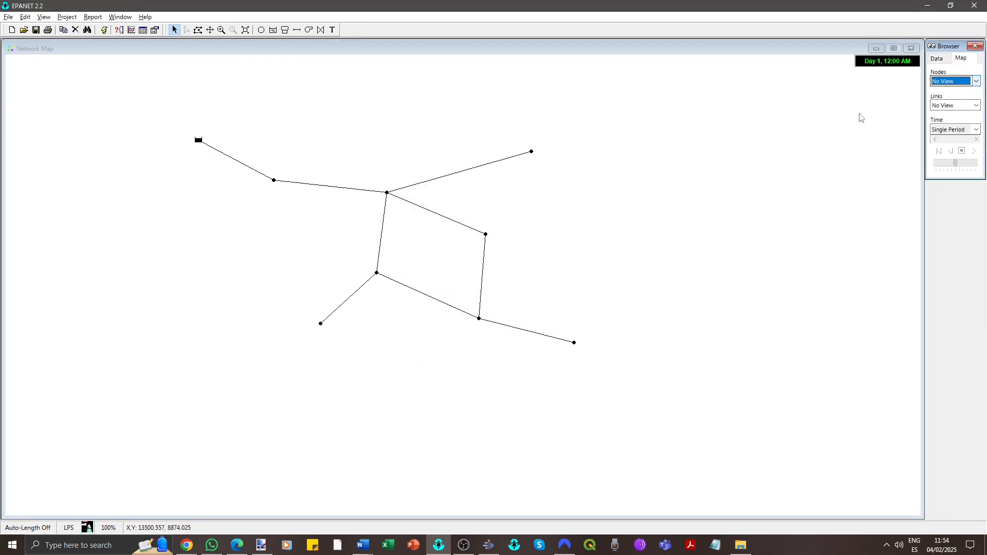
# Show Elevation for the nodes and Length for the links on the network map
pyautogui.click(976, 81)
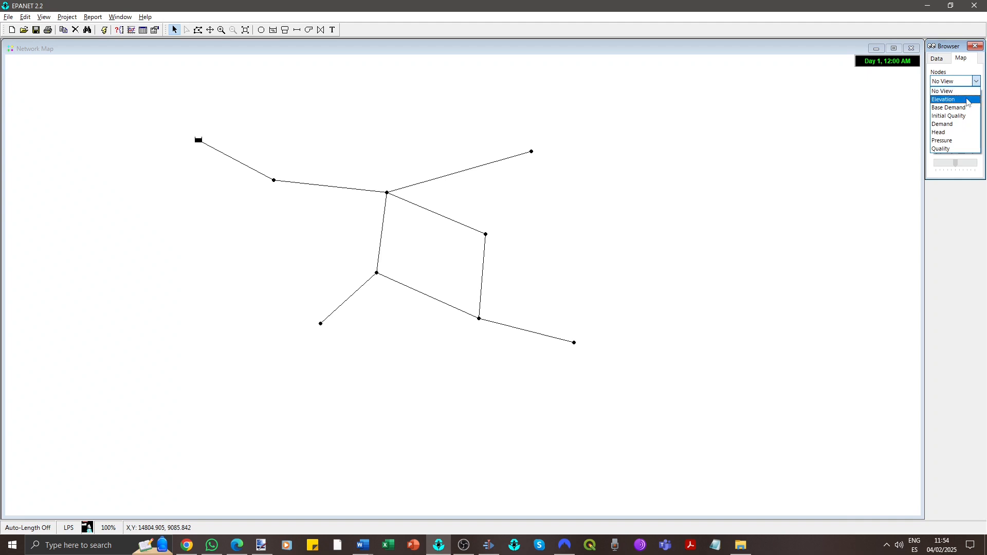
pyautogui.click(968, 100)
pyautogui.click(972, 105)
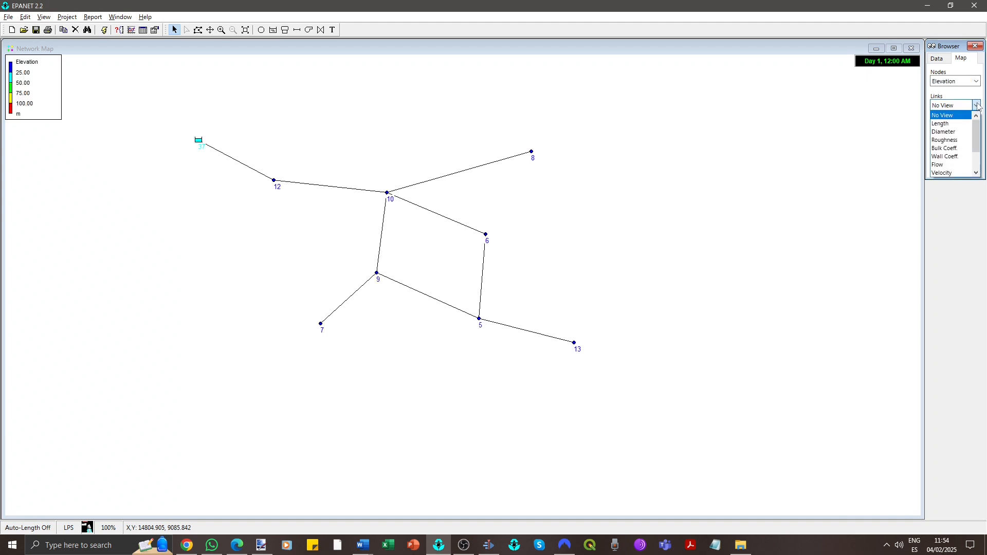
pyautogui.click(966, 124)
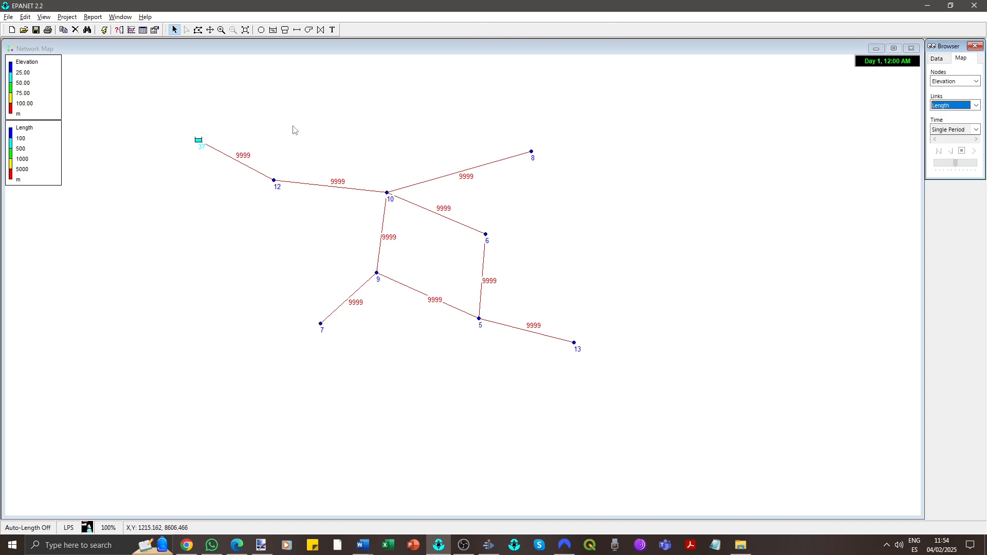
# Set the length of pipe 1, between the reservoir and junction 2, to 3000
pyautogui.click(249, 172)
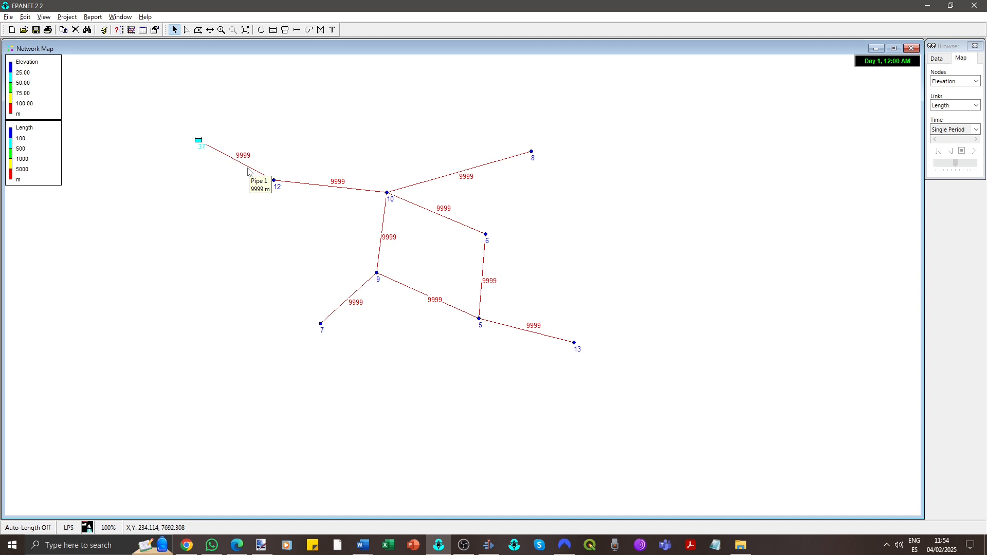
pyautogui.doubleClick(249, 172)
pyautogui.click(257, 309)
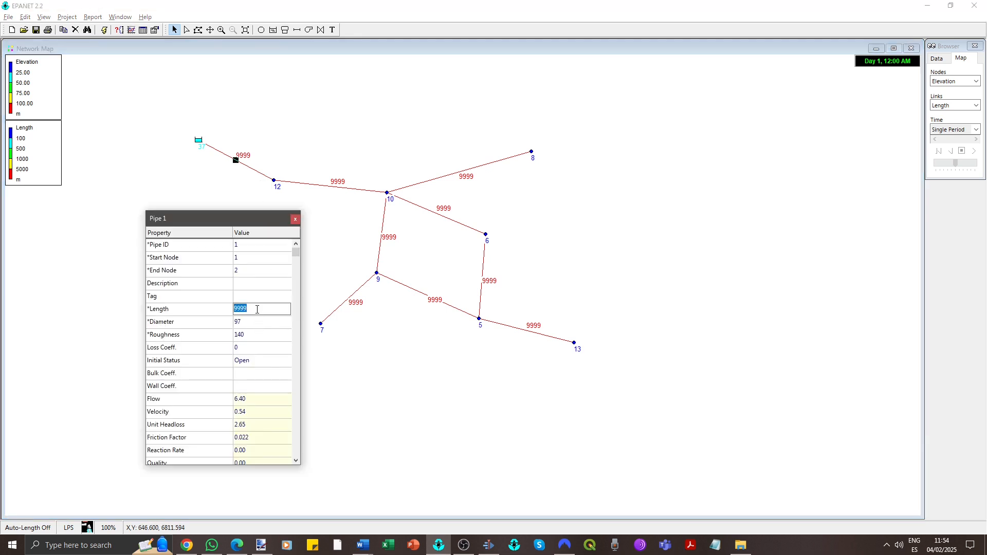
pyautogui.write('3000')
pyautogui.press('Return')
pyautogui.click(295, 219)
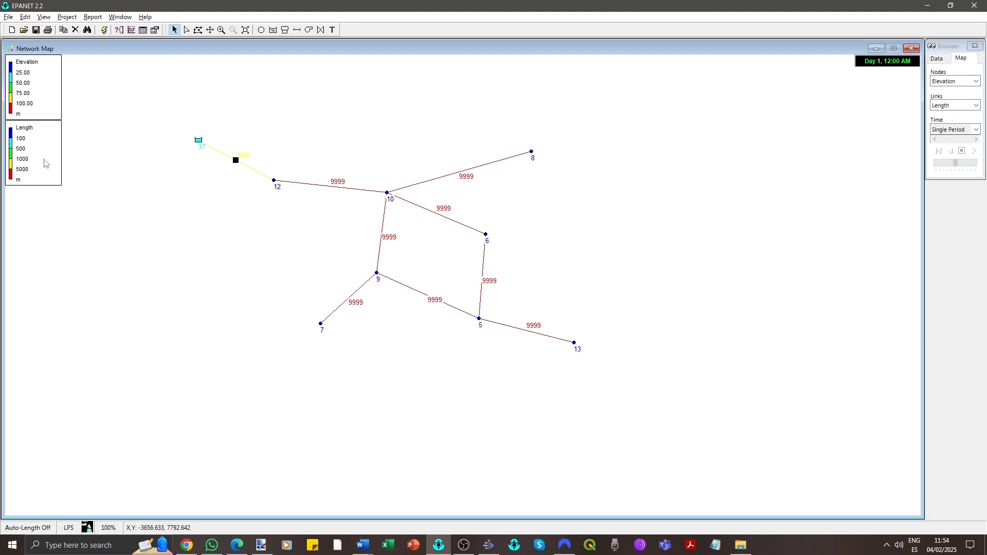
# Change the color of the 1000 to 5000 range in the link length legend to orange
pyautogui.doubleClick(46, 163)
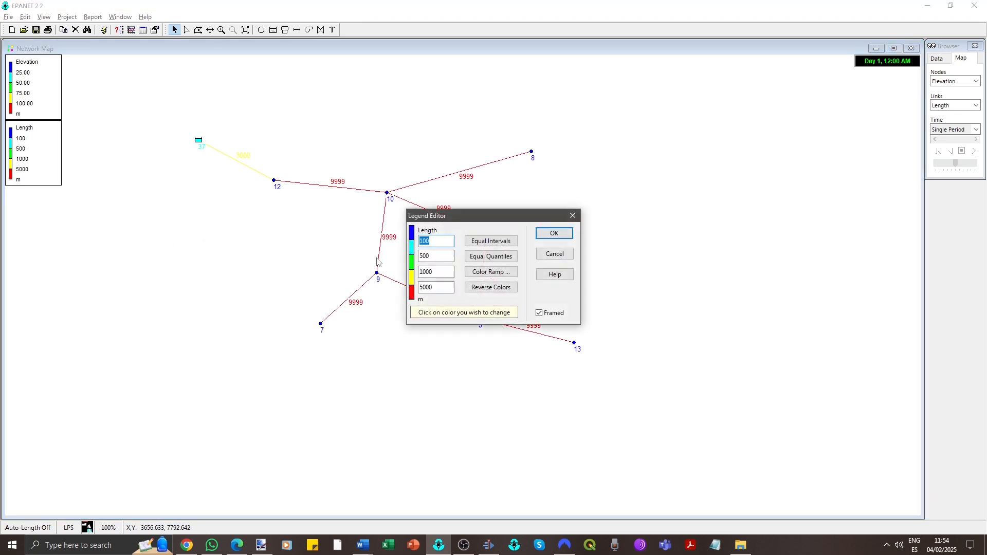
pyautogui.click(412, 281)
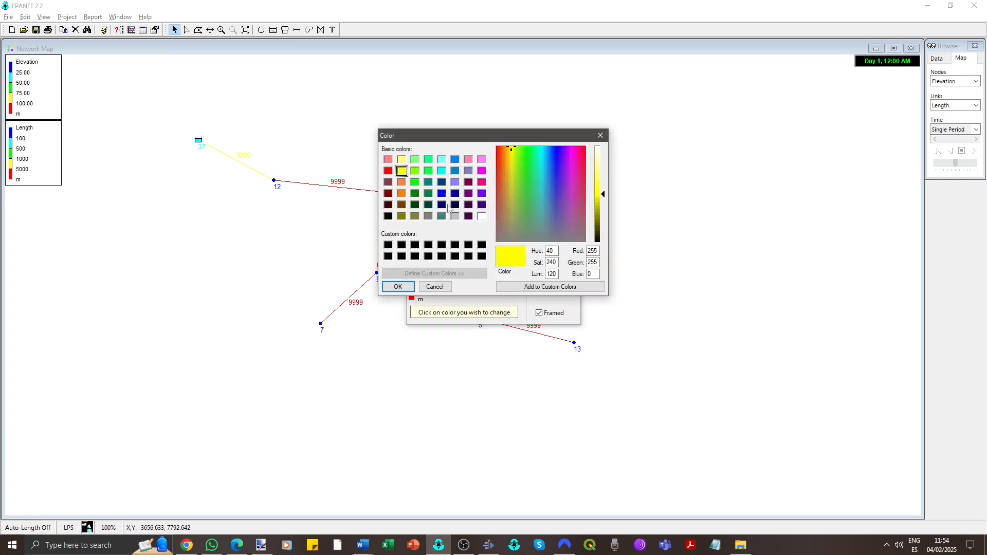
pyautogui.click(402, 182)
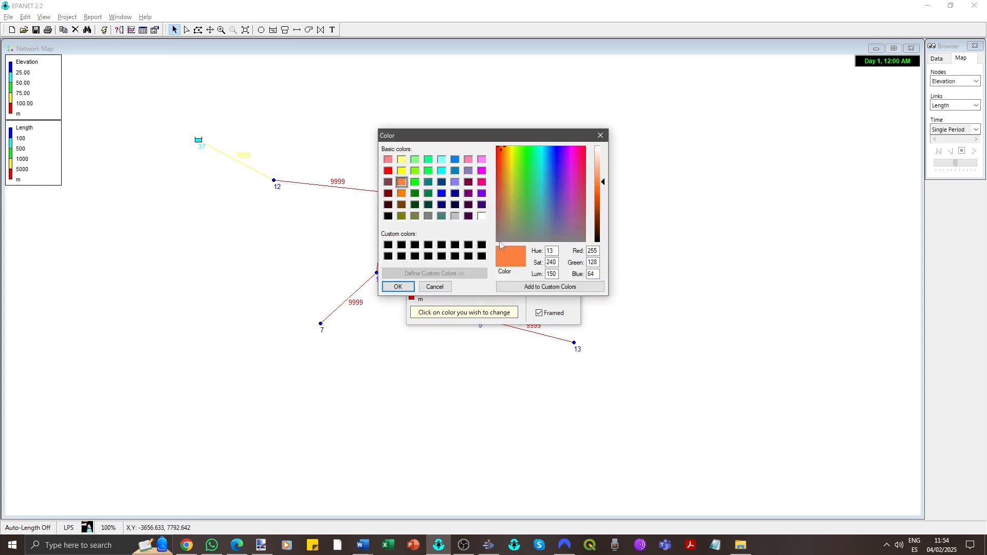
pyautogui.click(398, 287)
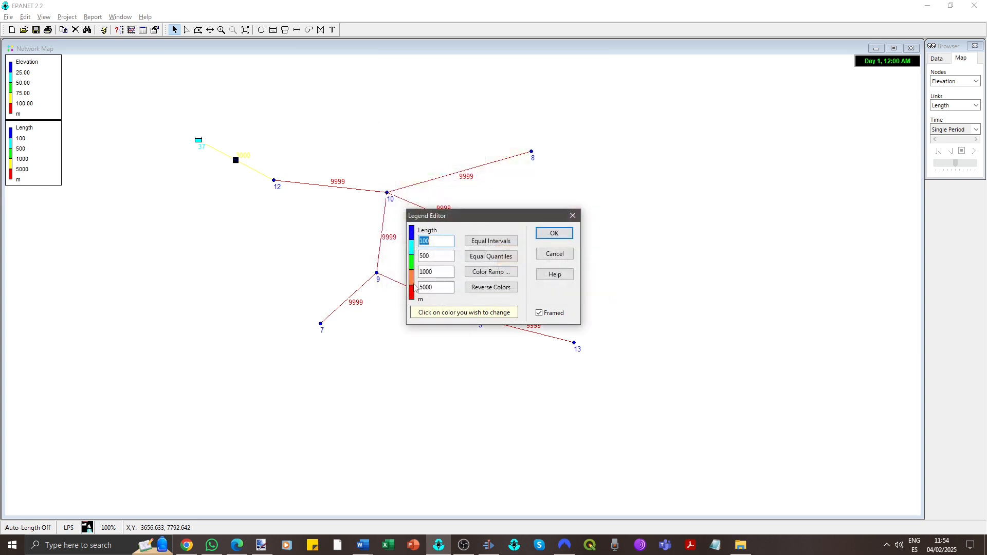
pyautogui.click(548, 235)
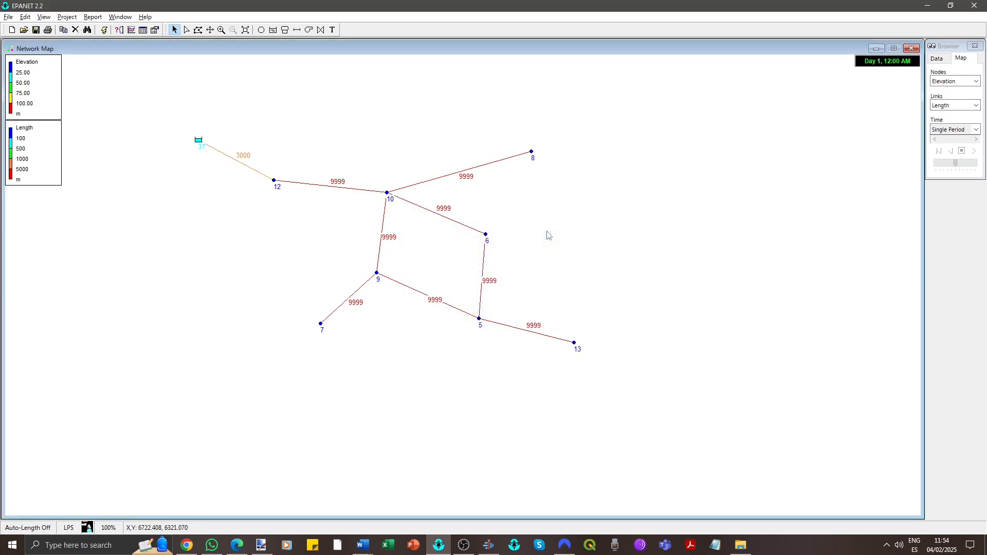
# Set the network map's background color to black
pyautogui.click(252, 169)
pyautogui.rightClick(200, 224)
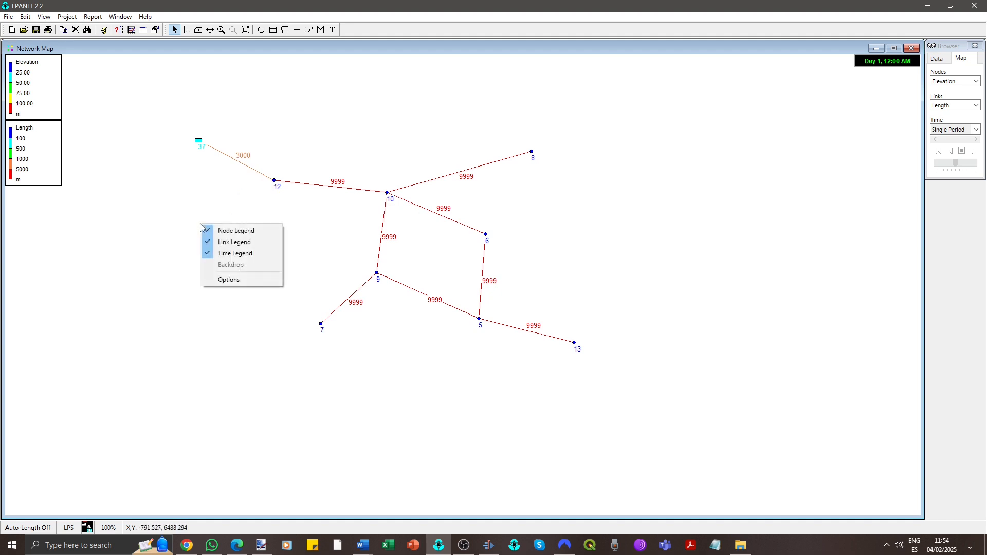
pyautogui.click(246, 280)
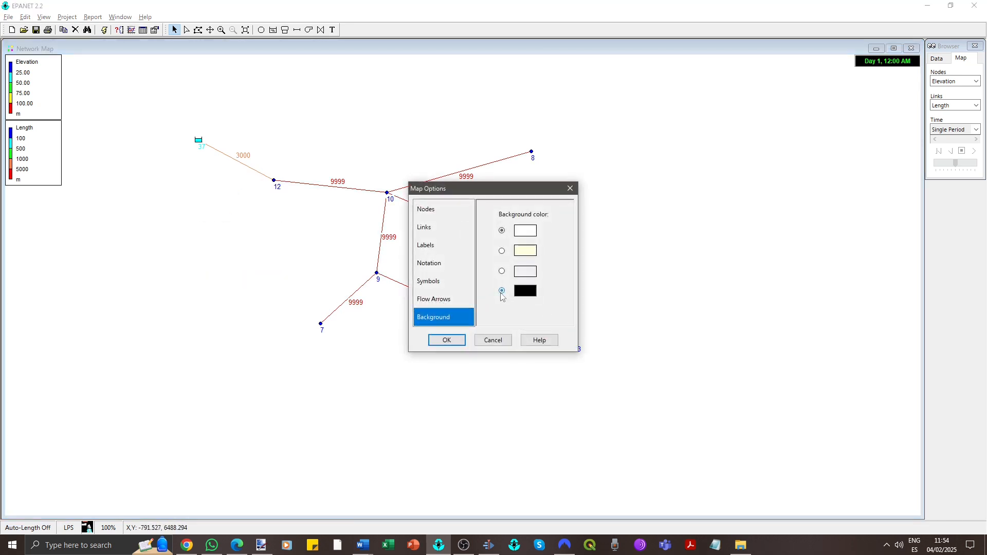
pyautogui.press('Return')
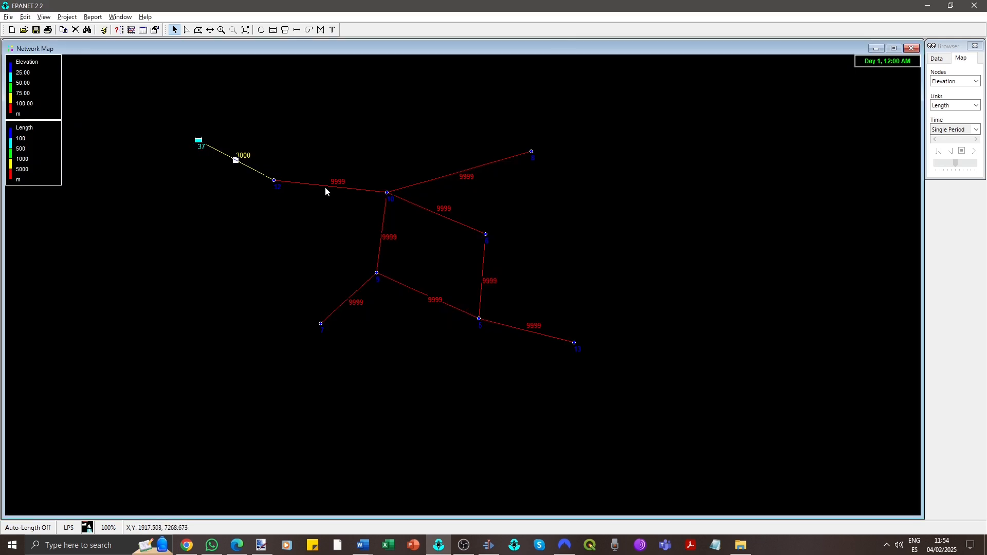
# Set the lengths of pipe 2, pipe 7 and pipe 3, all meeting at junction 3, to 1000
pyautogui.click(327, 188)
pyautogui.doubleClick(327, 190)
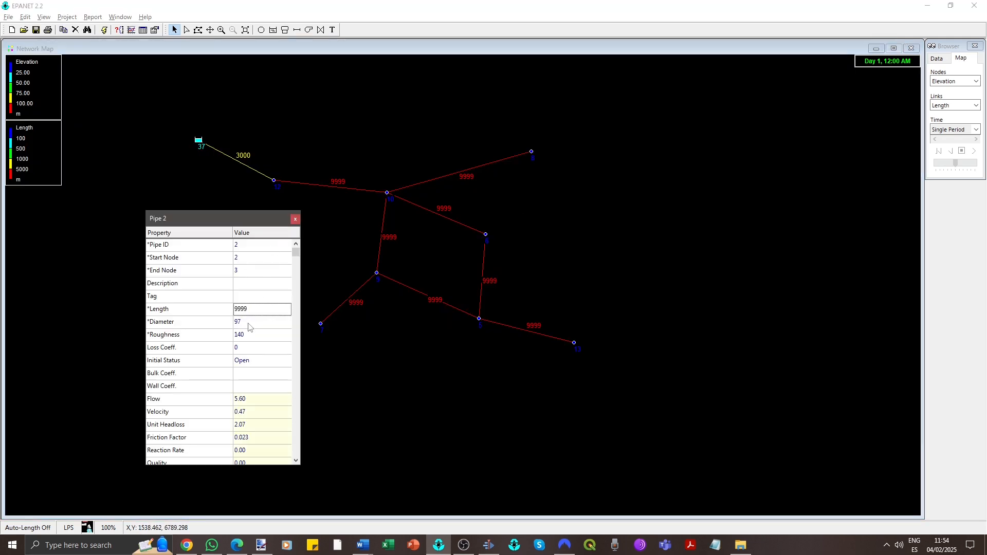
pyautogui.click(257, 311)
pyautogui.write('1000')
pyautogui.click(457, 172)
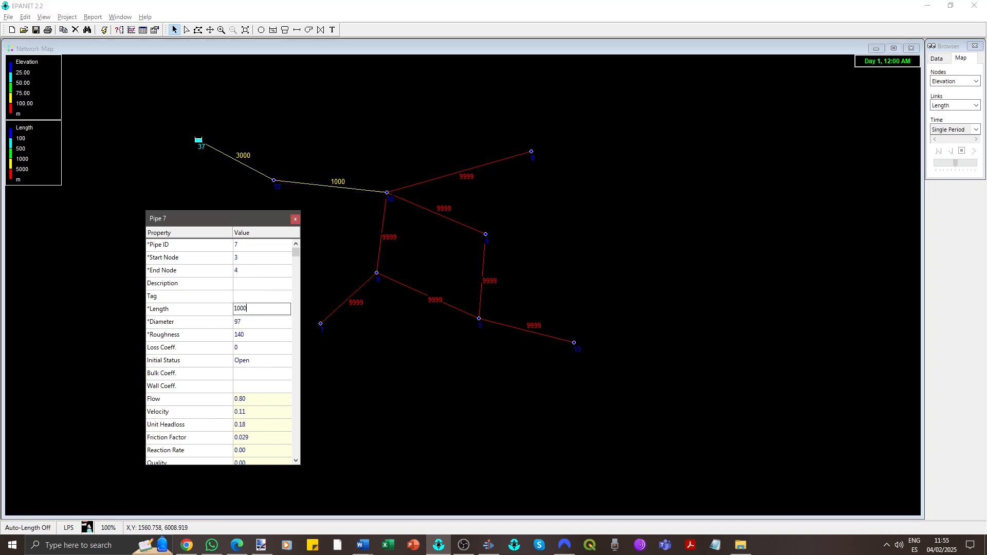
pyautogui.click(450, 220)
pyautogui.click(251, 309)
pyautogui.write('1000')
# Set the lengths of pipe 6 (junctions 8 to 3) and pipe 4 (junctions 5 to 6) to 800
pyautogui.click(382, 227)
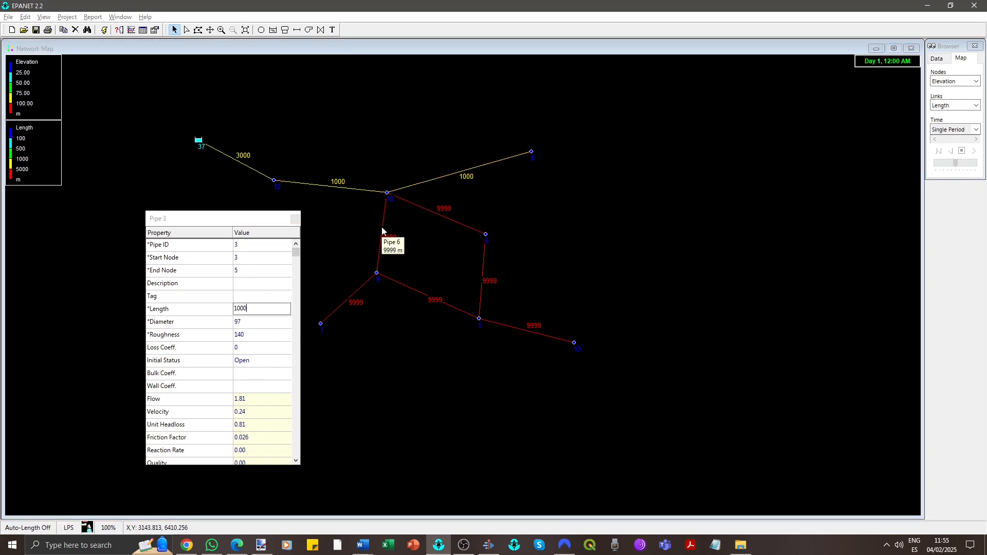
pyautogui.click(247, 310)
pyautogui.write('800')
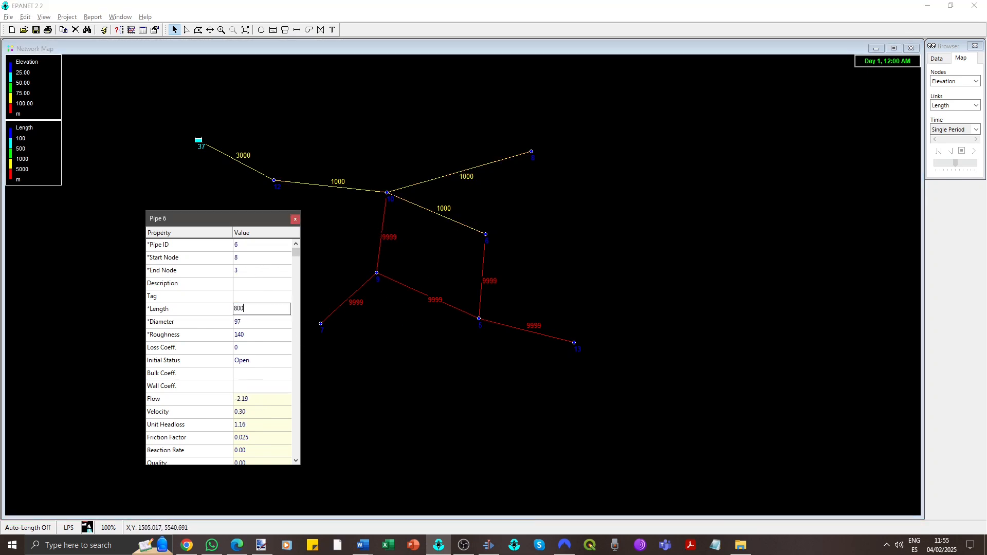
pyautogui.click(483, 271)
pyautogui.click(267, 309)
pyautogui.write('800')
pyautogui.press('Return')
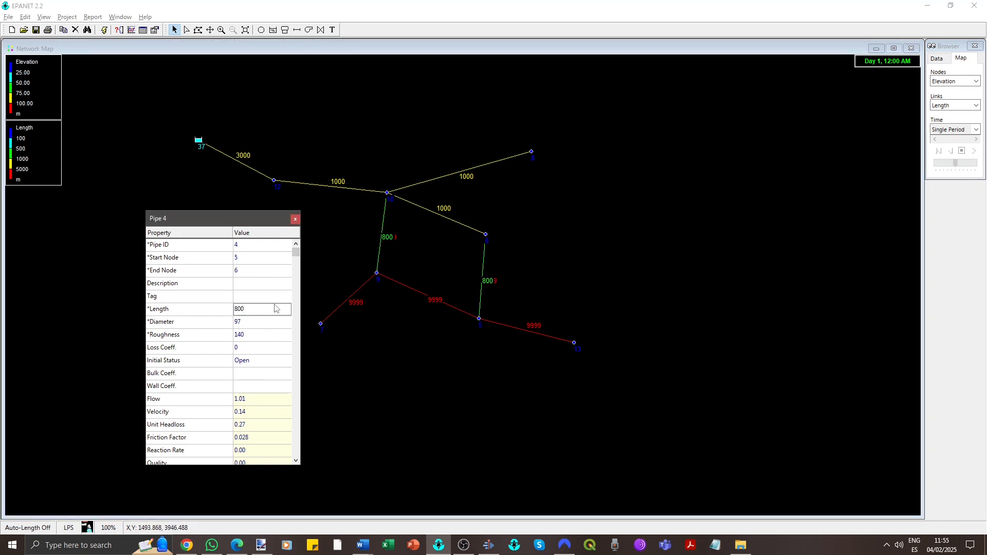
# Set the length of the dead-end pipe branching southwest from junction 8 to 900
pyautogui.click(344, 303)
pyautogui.click(270, 308)
pyautogui.write('900')
# Set the lengths of pipe 5 (junctions 6 to 8) and pipe 8 (junctions 6 to 7) to 1000, and close the properties
pyautogui.click(406, 286)
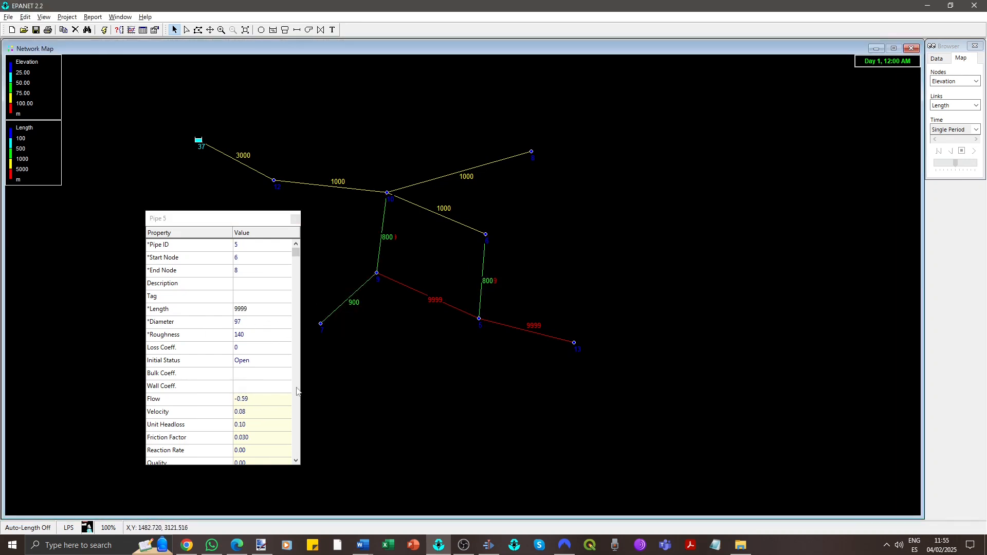
pyautogui.click(257, 318)
pyautogui.click(262, 307)
pyautogui.write('1000')
pyautogui.click(546, 340)
pyautogui.click(261, 309)
pyautogui.write('100')
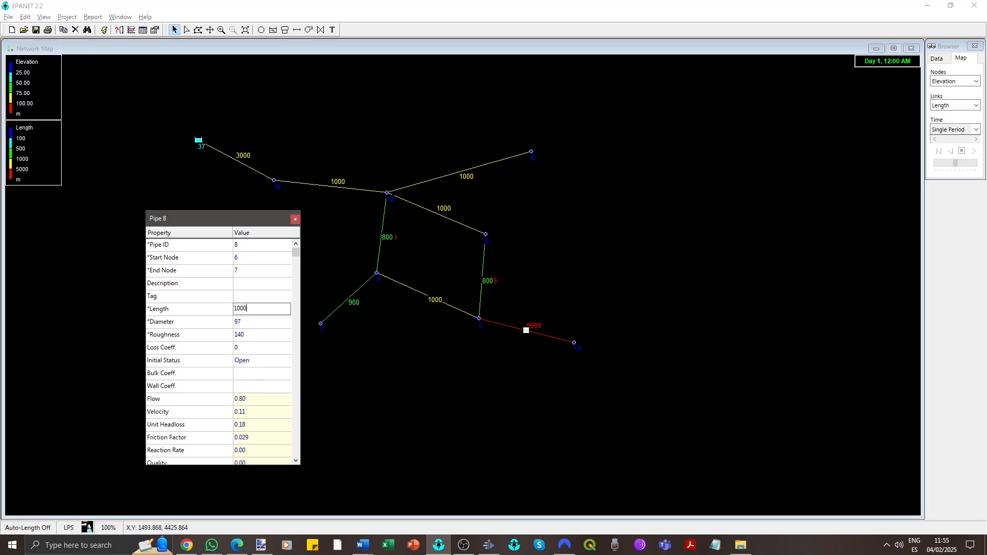
pyautogui.click(392, 348)
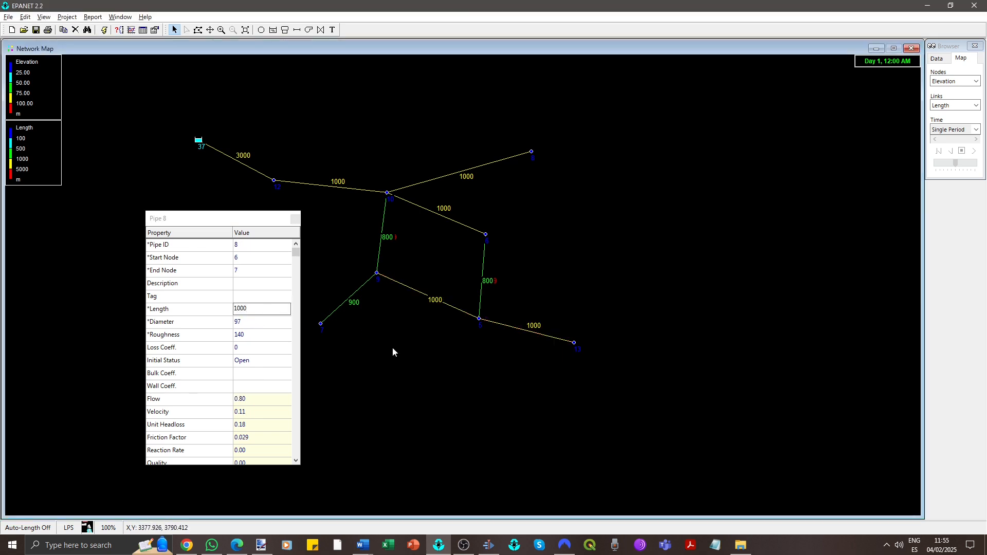
pyautogui.click(291, 221)
pyautogui.click(294, 220)
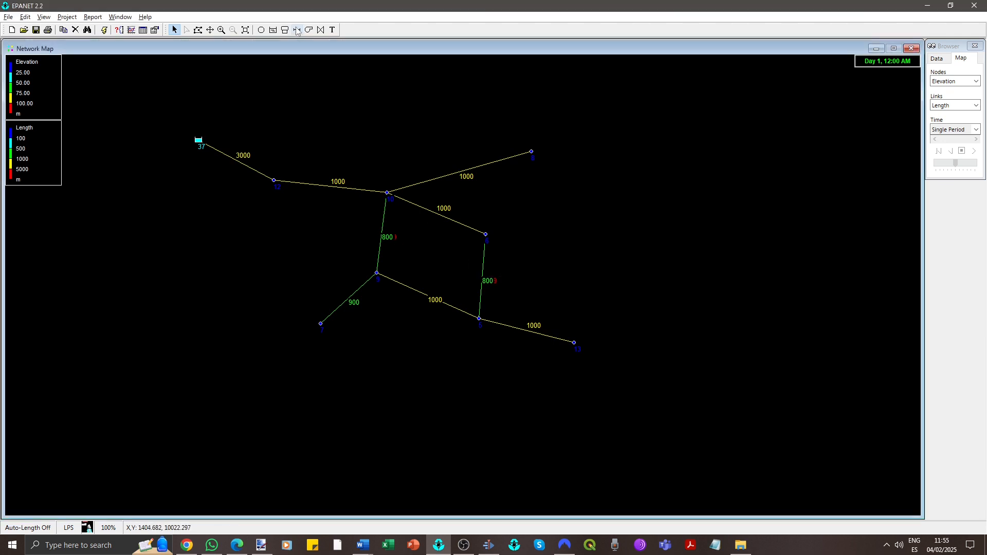
# Run the hydraulic analysis, check the status report for warnings and close it
pyautogui.click(209, 30)
pyautogui.moveTo(357, 140); pyautogui.dragTo(357, 136)
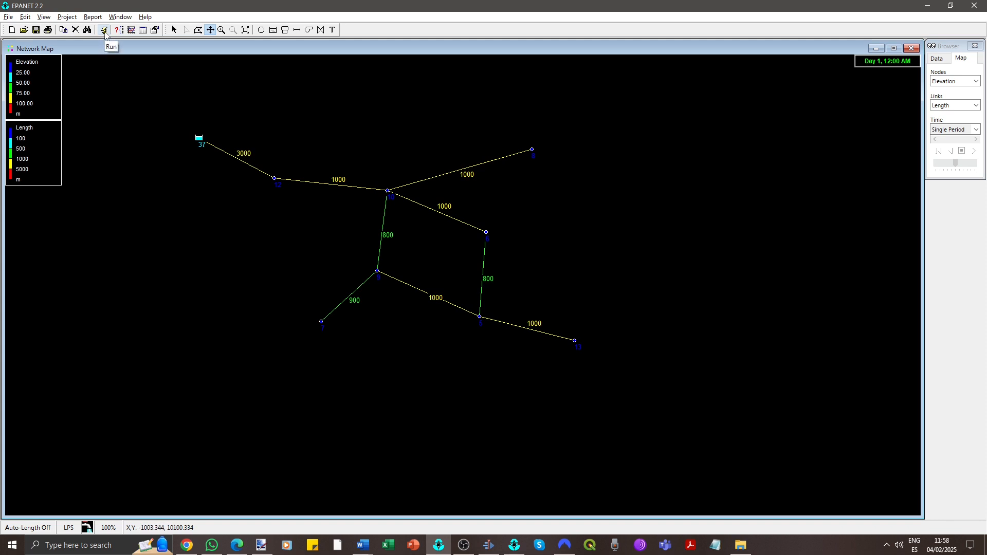
pyautogui.click(104, 30)
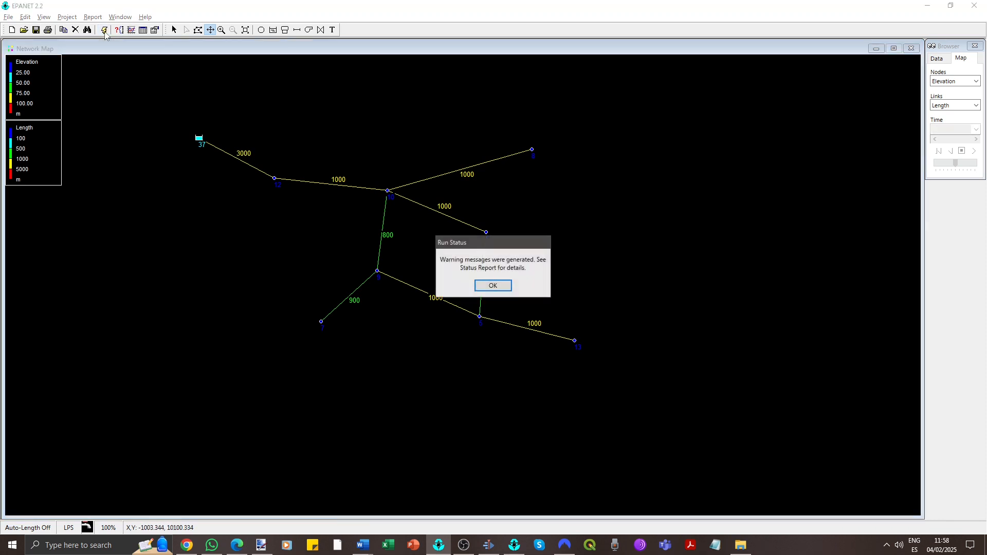
pyautogui.click(492, 286)
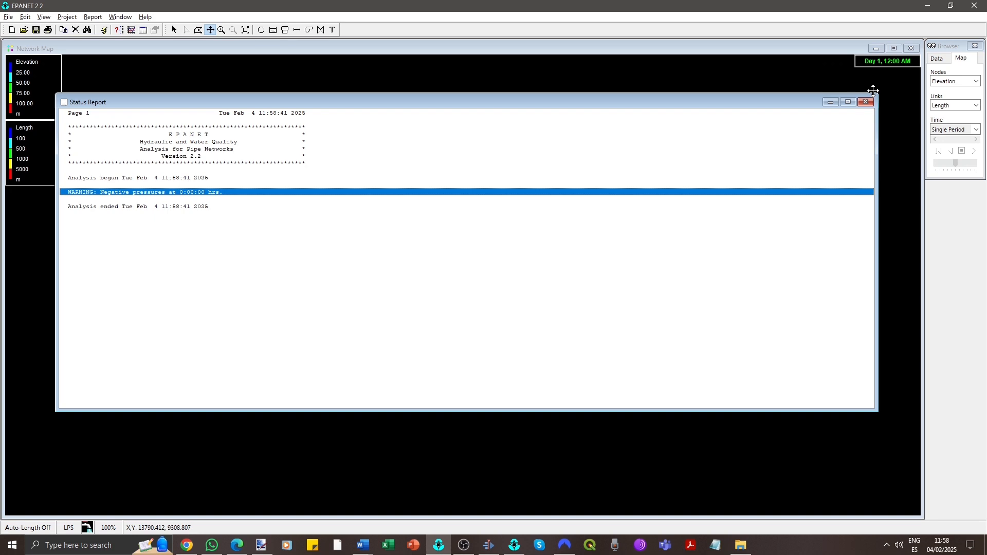
pyautogui.click(865, 101)
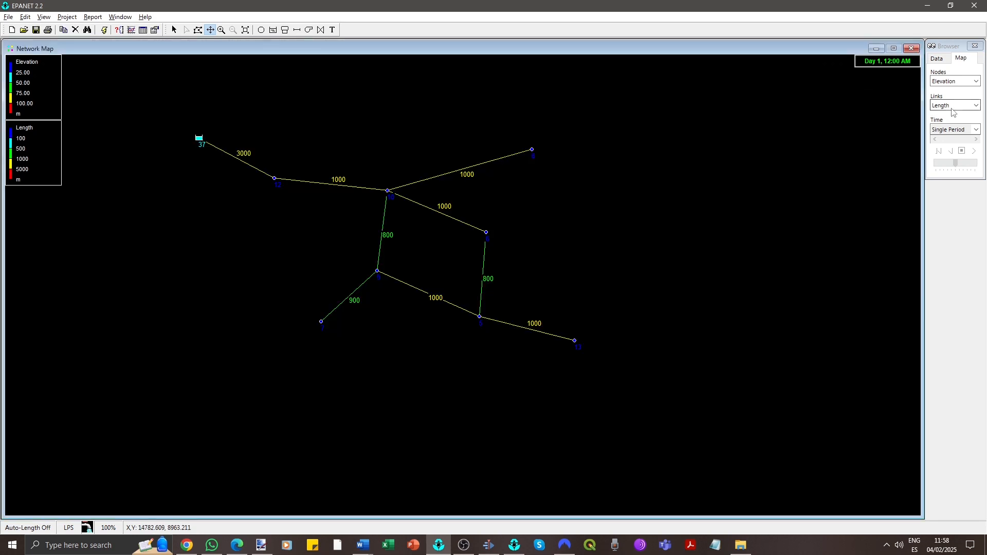
# Show Pressure for the nodes and Unit Headloss for the links on the network map
pyautogui.click(977, 82)
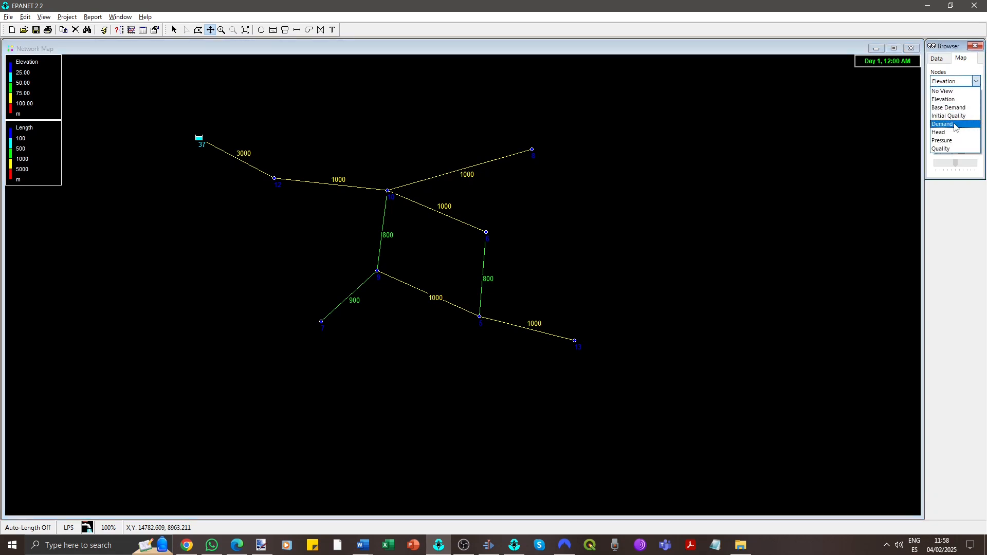
pyautogui.click(952, 142)
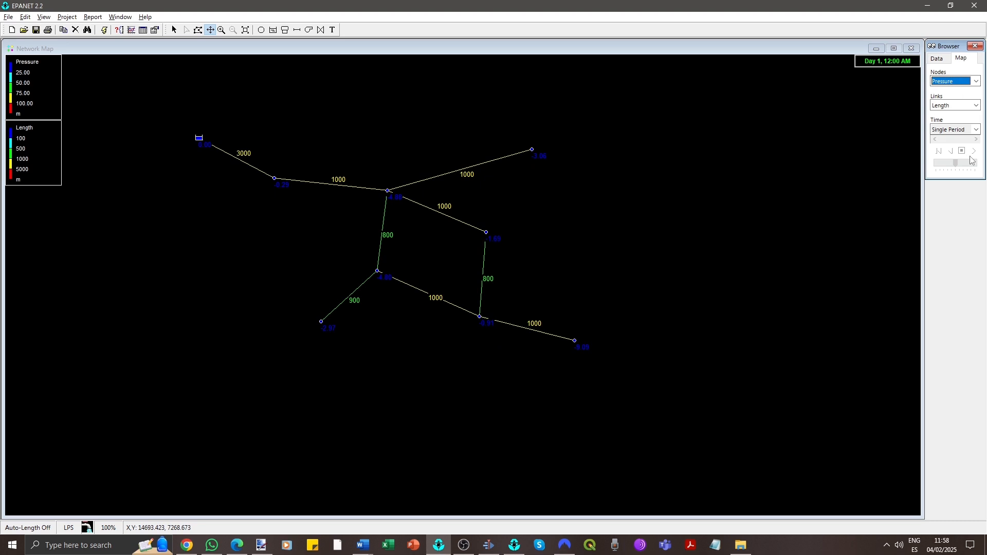
pyautogui.click(976, 105)
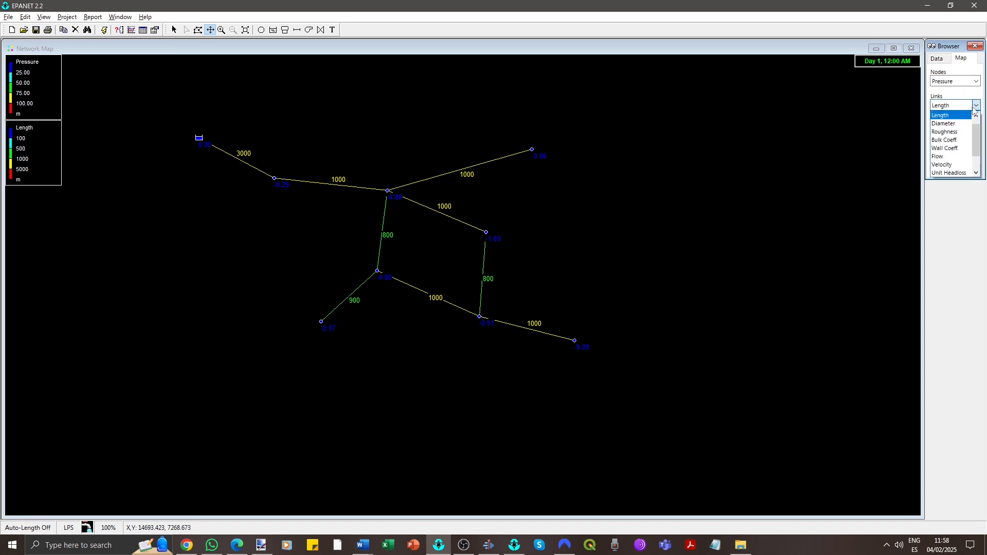
pyautogui.click(958, 173)
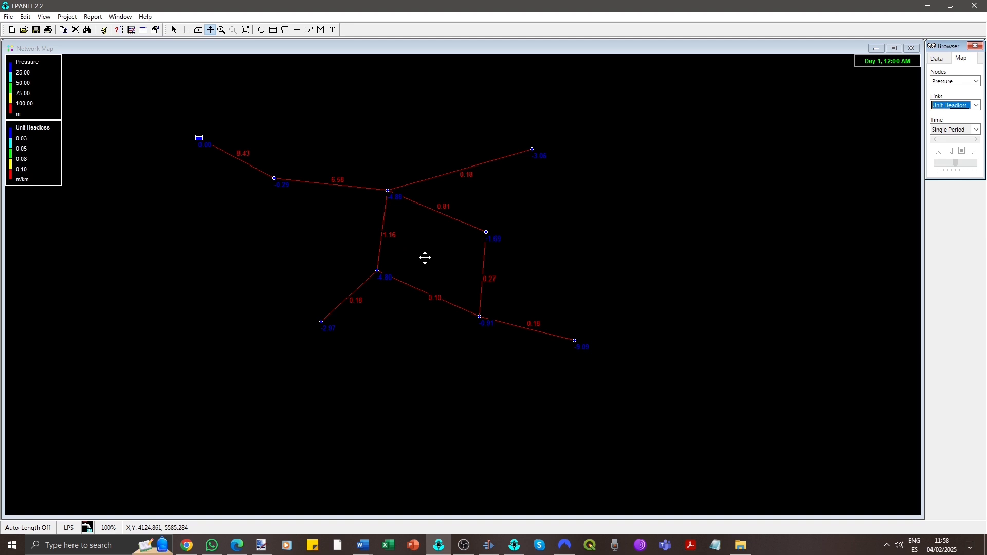
# Set the node pressure legend intervals to 0, 10, 20 and 30 m
pyautogui.doubleClick(31, 83)
pyautogui.write('0')
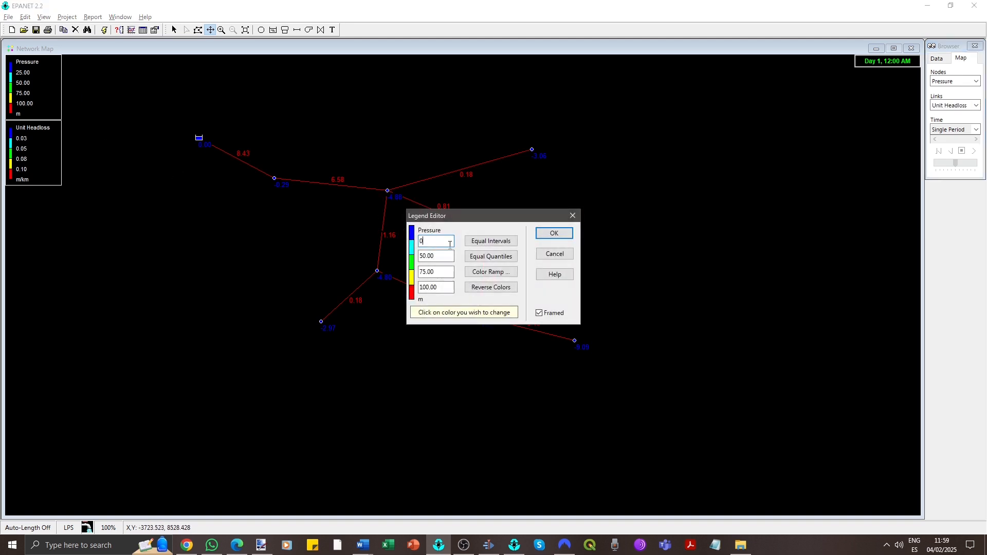
pyautogui.press('Tab')
pyautogui.write('10')
pyautogui.press('Tab')
pyautogui.write('20')
pyautogui.press('Tab')
pyautogui.write('30')
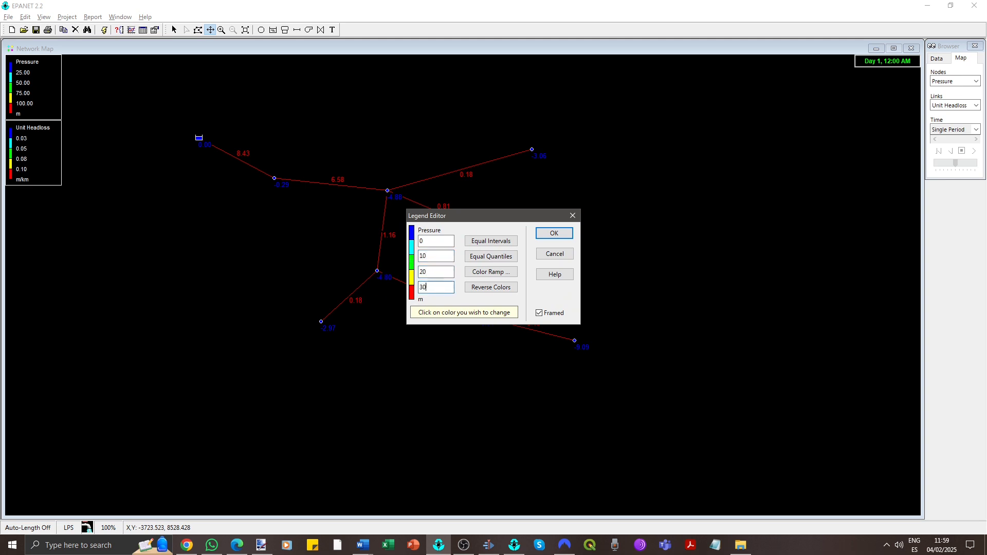
pyautogui.click(555, 234)
# Set the unit headloss legend intervals to 1, 3, 5 and 7 m/km
pyautogui.doubleClick(24, 159)
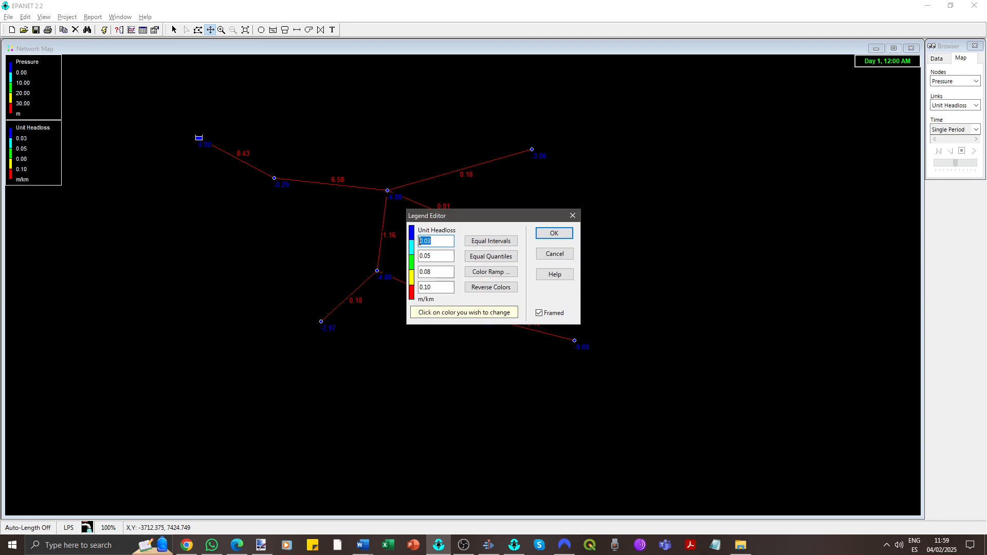
pyautogui.write('1')
pyautogui.press('Tab')
pyautogui.write('3')
pyautogui.press('Tab')
pyautogui.write('5')
pyautogui.press('Tab')
pyautogui.write('7')
pyautogui.click(554, 233)
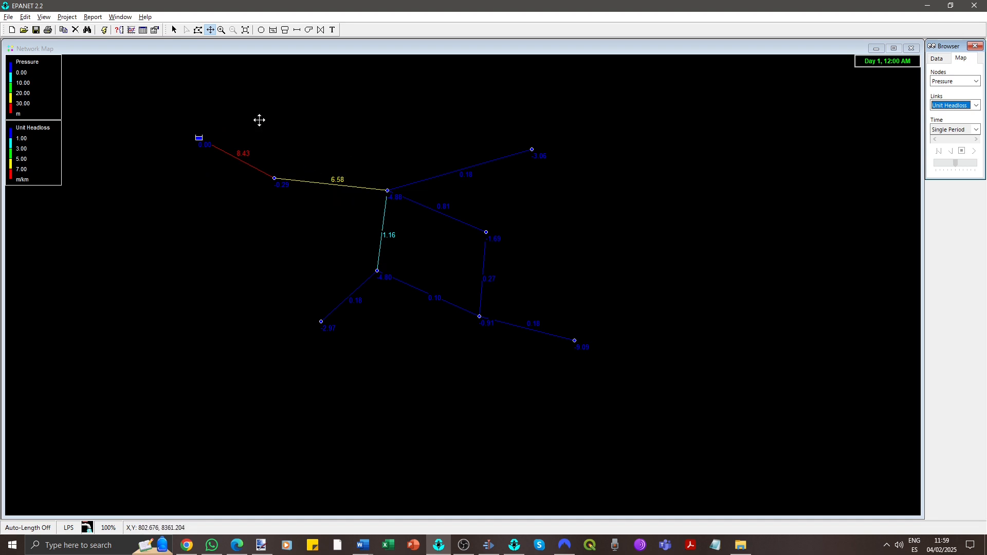
# Set the diameter of pipe 1, leaving the reservoir, to 123 and rerun the analysis
pyautogui.click(173, 31)
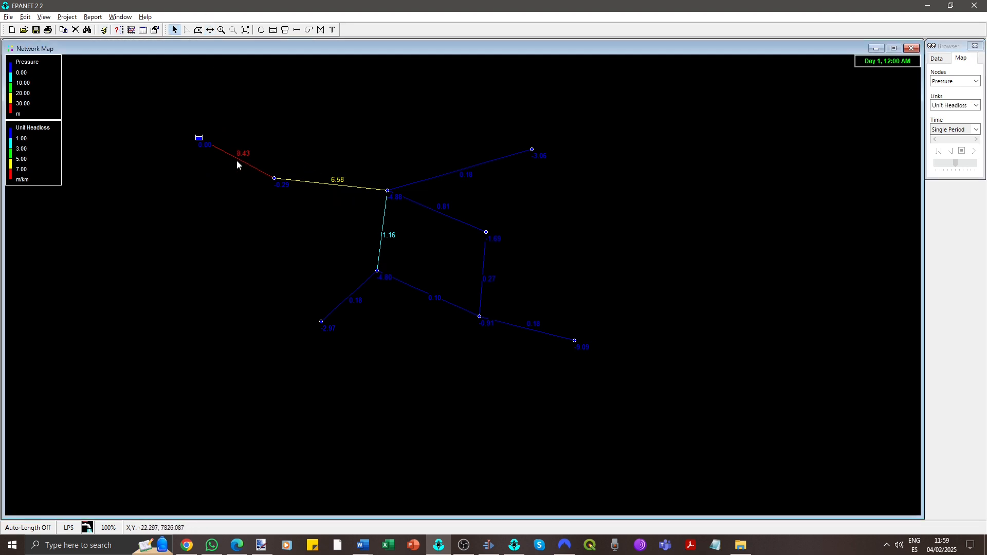
pyautogui.doubleClick(236, 158)
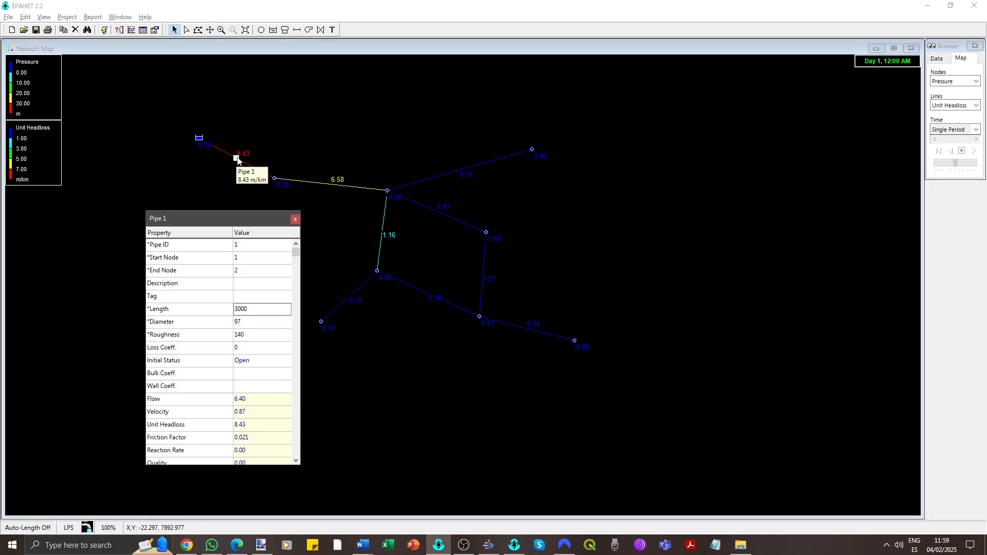
pyautogui.click(246, 326)
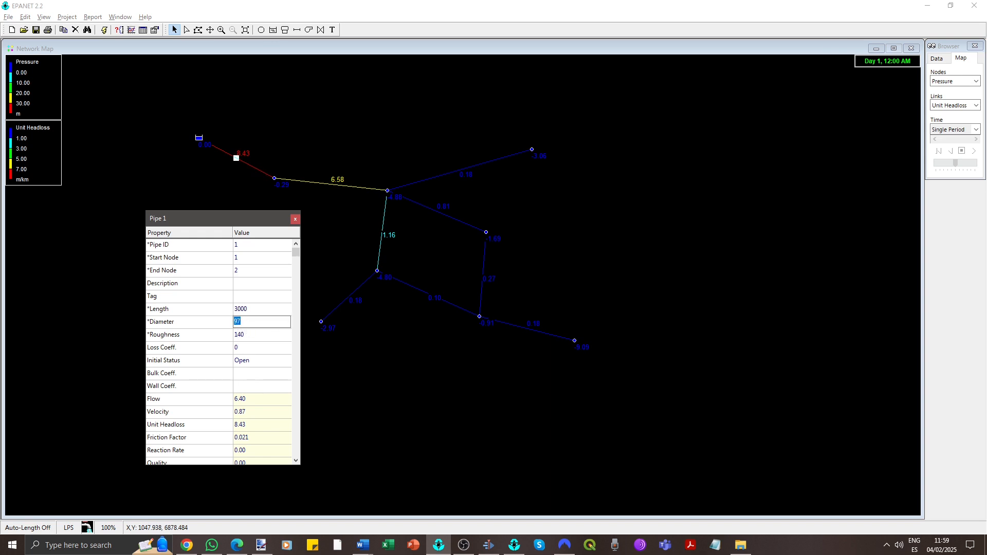
pyautogui.write('123')
pyautogui.click(104, 29)
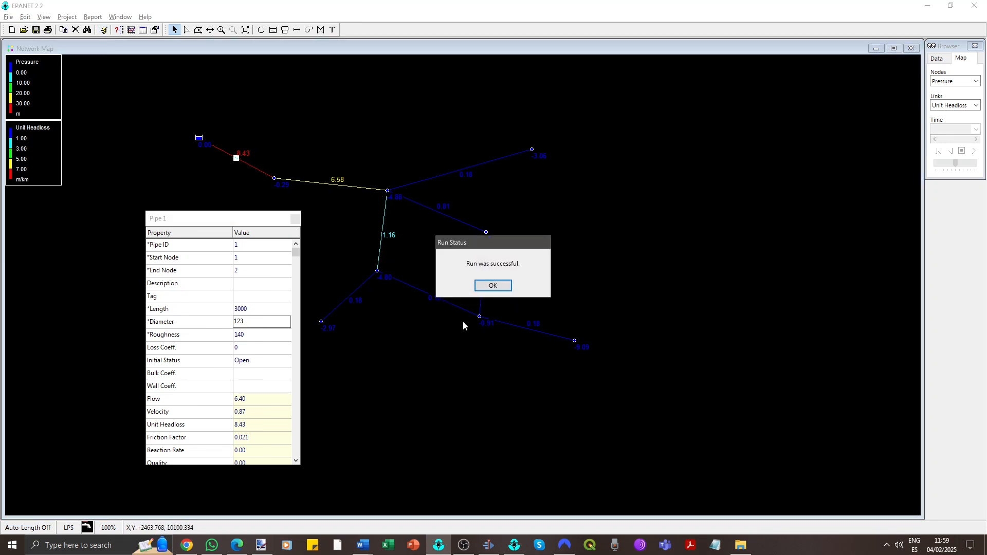
pyautogui.click(493, 286)
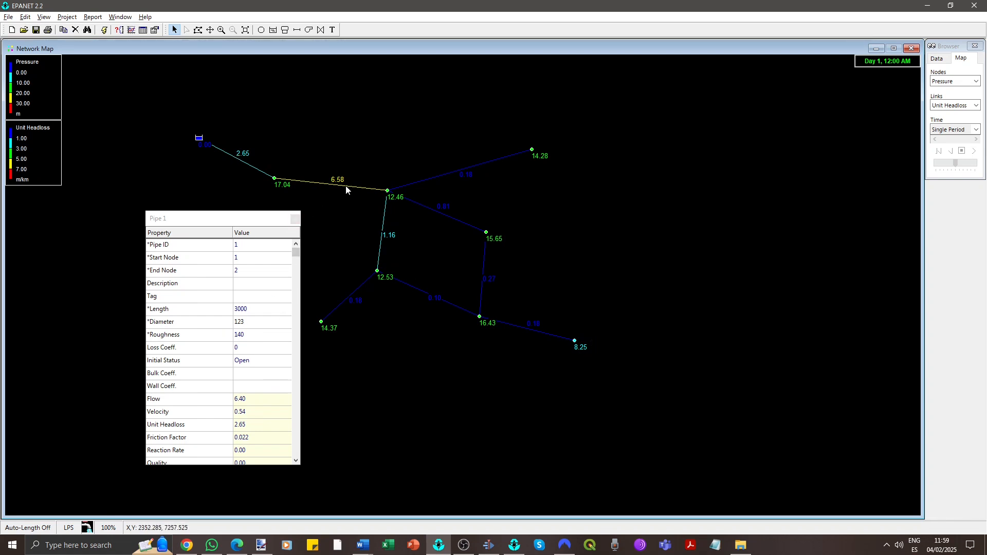
# Set the diameter of pipe 2, between junctions 2 and 3, to 123, rerun the analysis and close the pipe properties
pyautogui.click(331, 183)
pyautogui.click(252, 320)
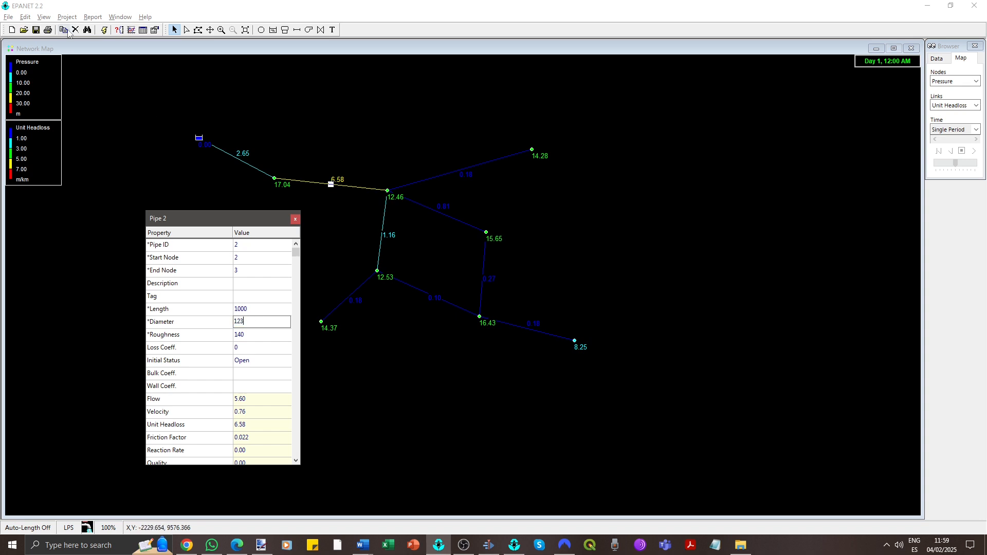
pyautogui.click(105, 30)
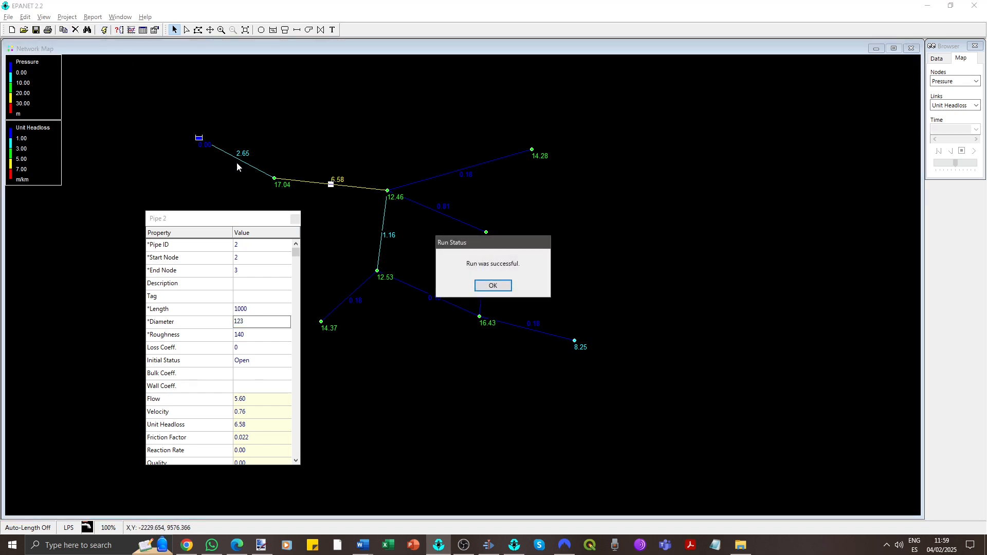
pyautogui.click(491, 287)
pyautogui.click(295, 219)
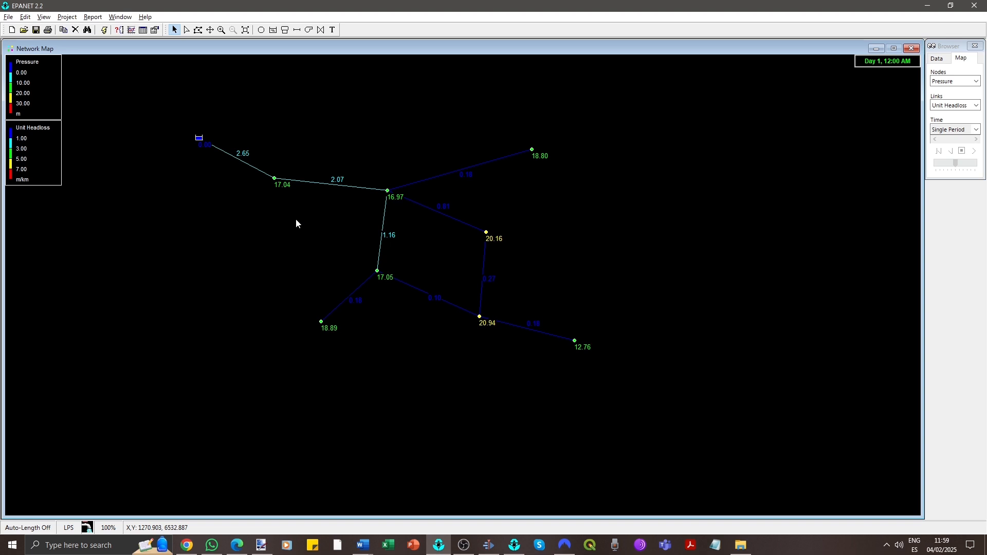
# Try a diameter of 79 for pipe 7, between junctions 3 and 4, and rerun the analysis
pyautogui.doubleClick(482, 168)
pyautogui.click(247, 321)
pyautogui.write('79')
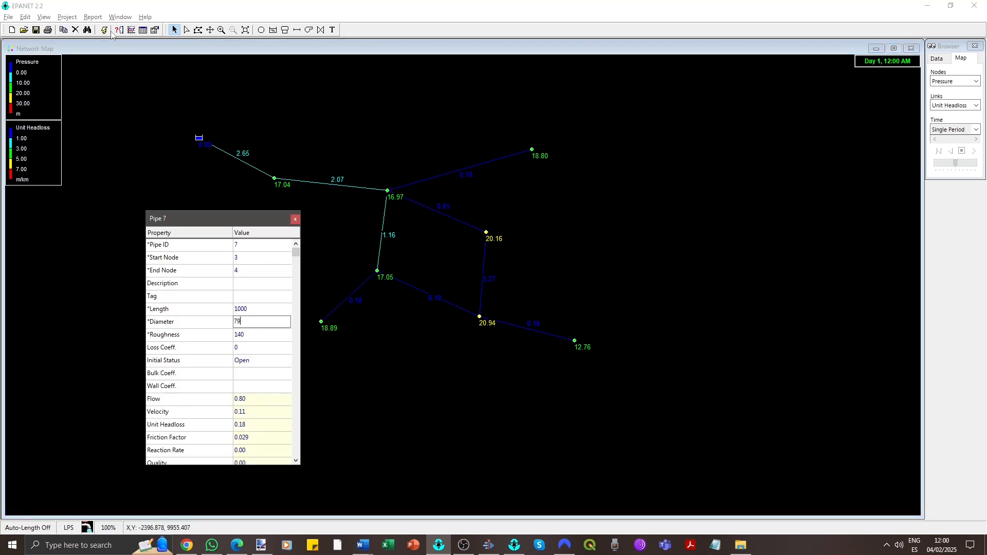
pyautogui.click(104, 29)
pyautogui.click(495, 286)
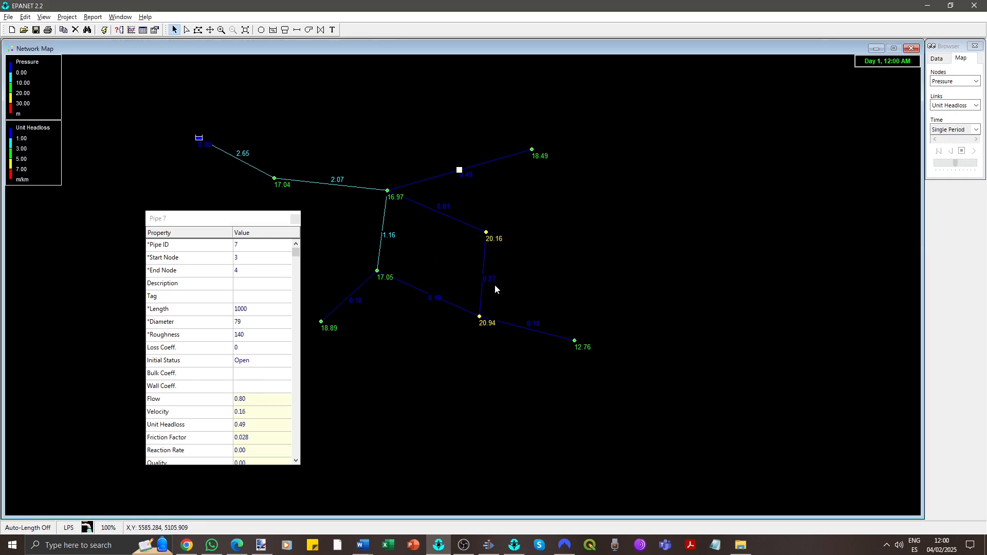
# Try a diameter of 66 for pipe 7 and rerun the analysis
pyautogui.click(246, 322)
pyautogui.write('66')
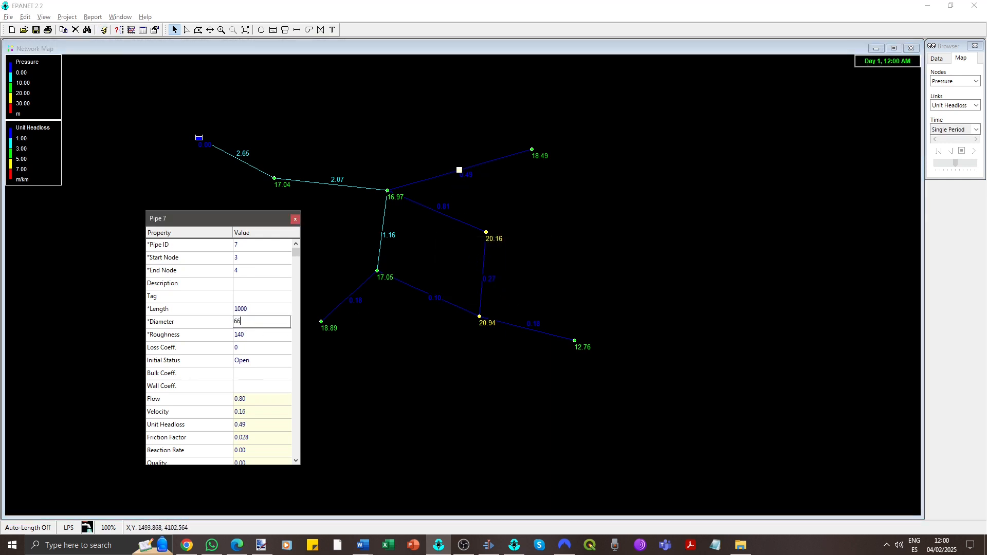
pyautogui.click(104, 30)
pyautogui.click(493, 285)
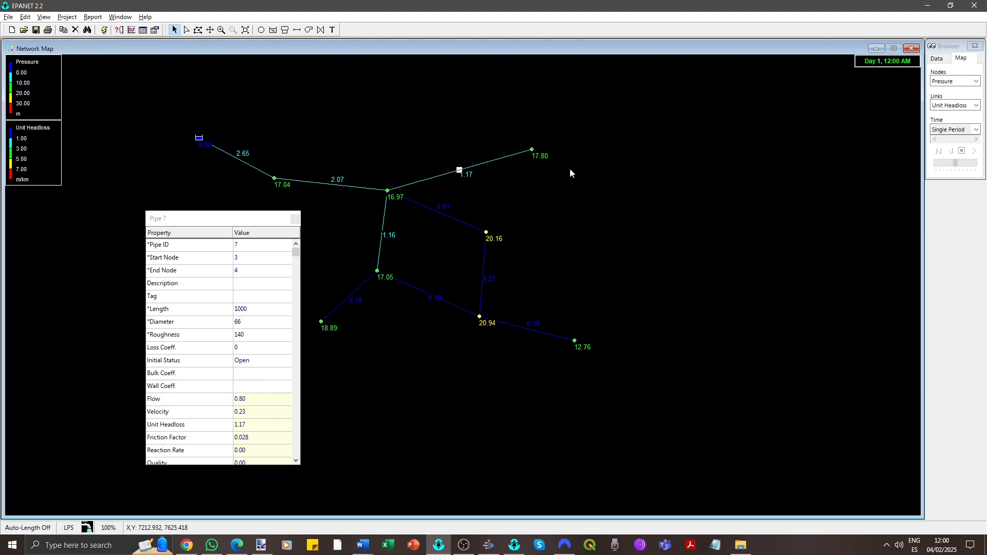
# Set the diameter of pipe 7, between junctions 3 and 4, to 55 and rerun the analysis
pyautogui.click(245, 322)
pyautogui.write('55')
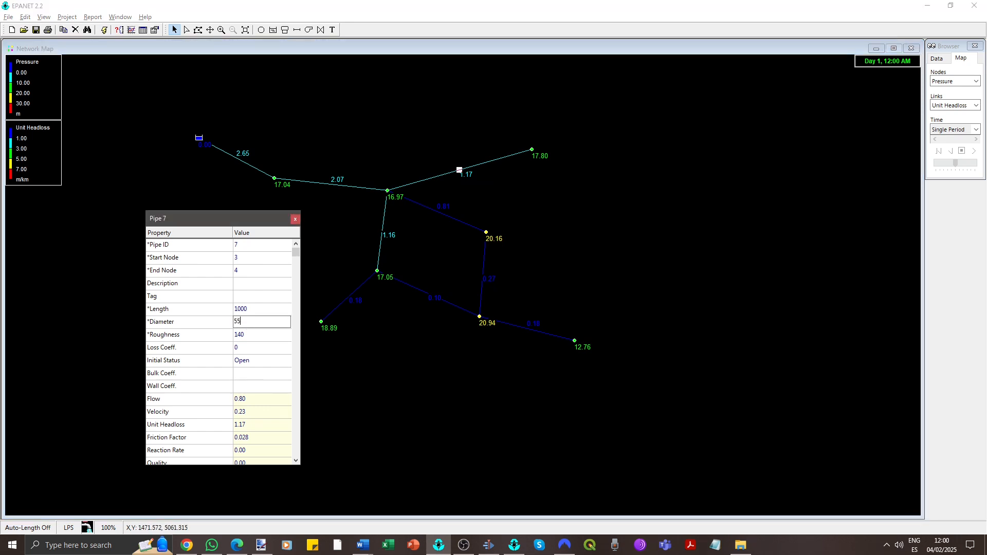
pyautogui.click(103, 30)
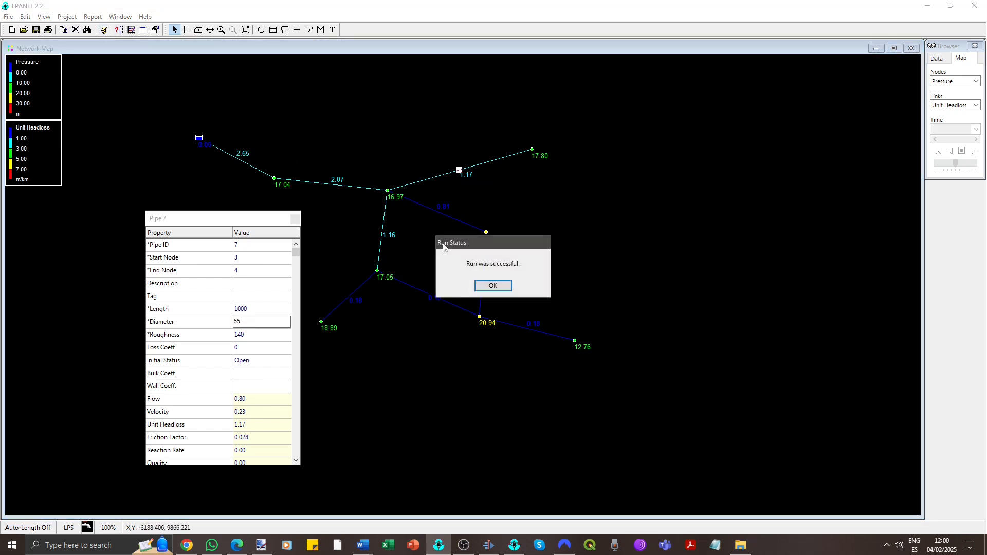
pyautogui.click(492, 285)
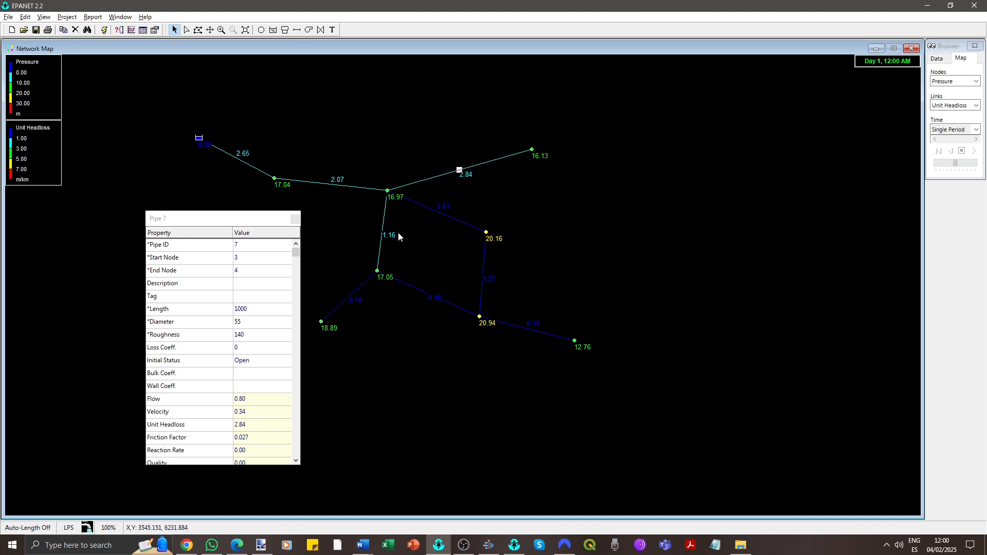
# Set the diameter of pipe 6, between junctions 8 and 3, to 79 and rerun the analysis
pyautogui.click(383, 237)
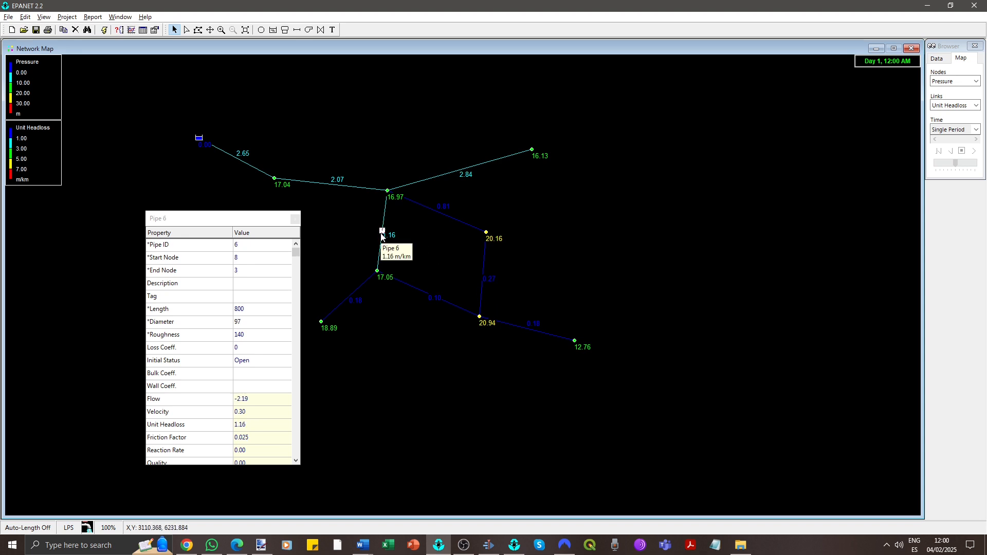
pyautogui.click(238, 322)
pyautogui.write('79')
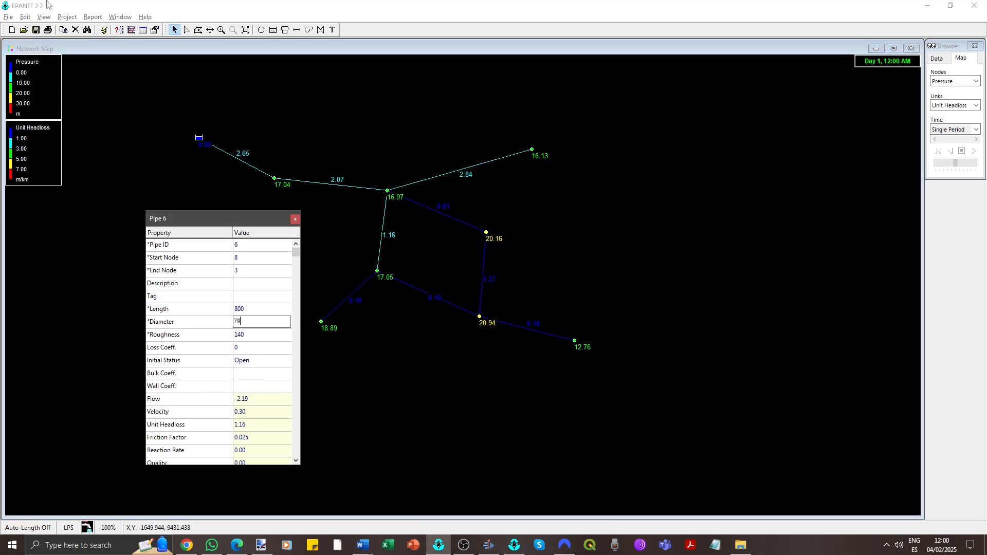
pyautogui.click(104, 30)
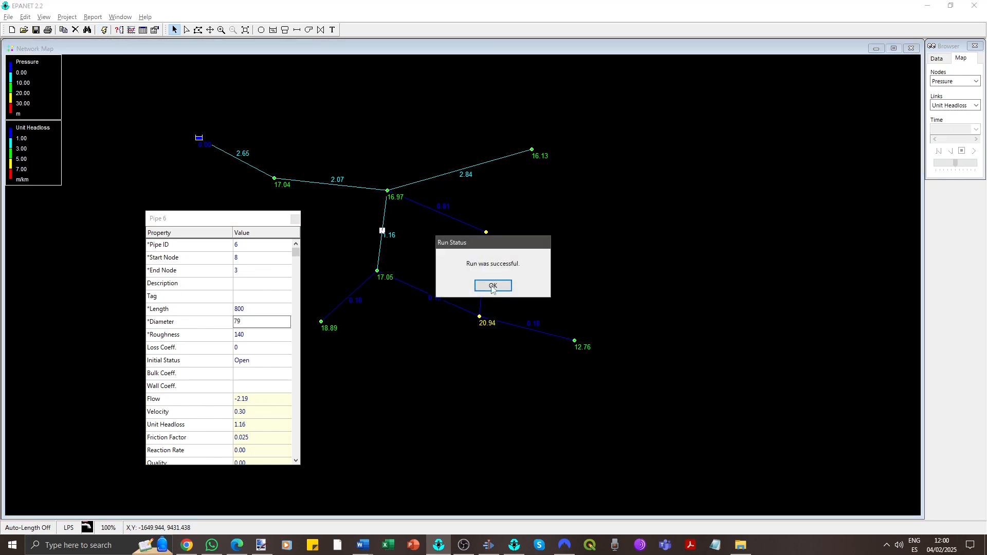
pyautogui.click(498, 285)
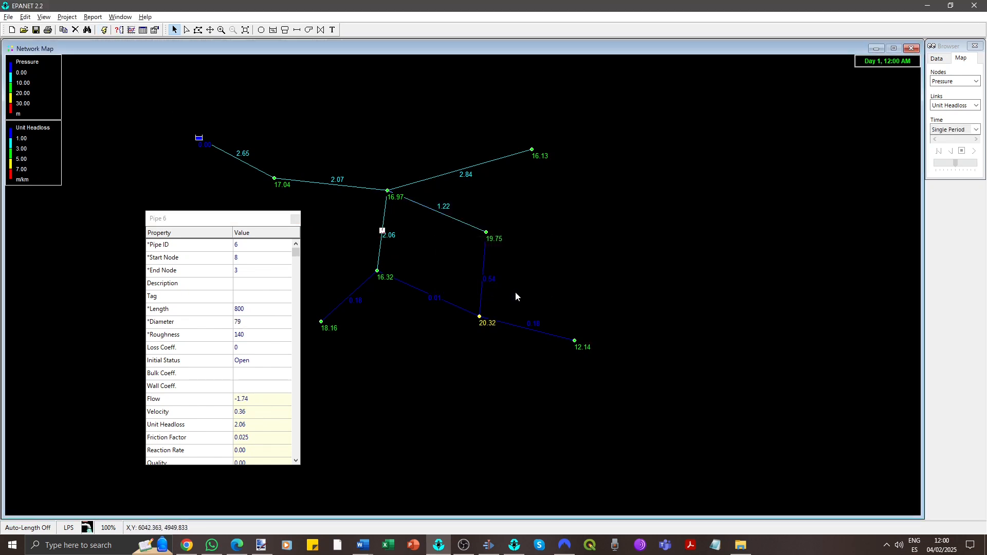
# Set the diameter of pipe 4, between junctions 5 and 6, to 79 and rerun the analysis
pyautogui.click(486, 279)
pyautogui.click(254, 322)
pyautogui.doubleClick(254, 322)
pyautogui.write('7')
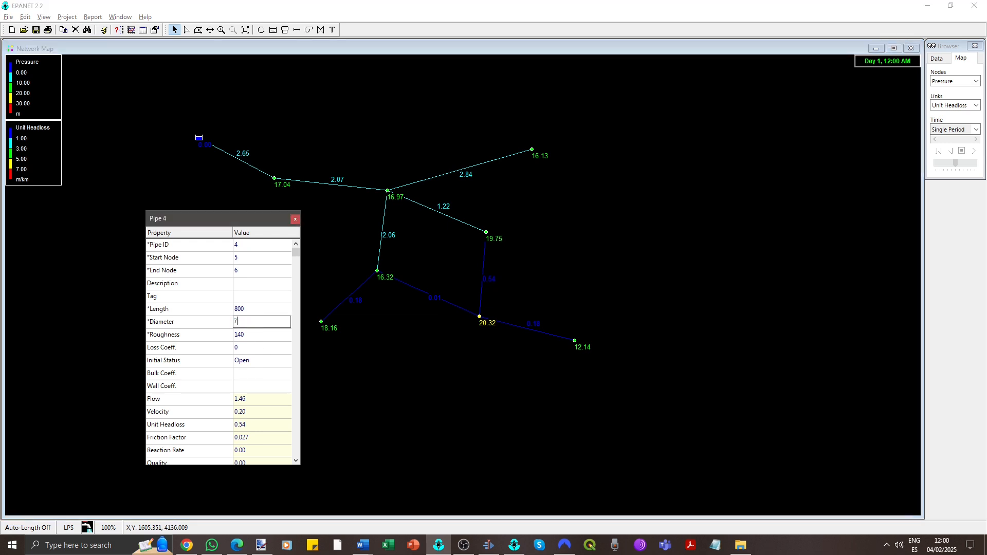
pyautogui.click(104, 30)
pyautogui.click(473, 287)
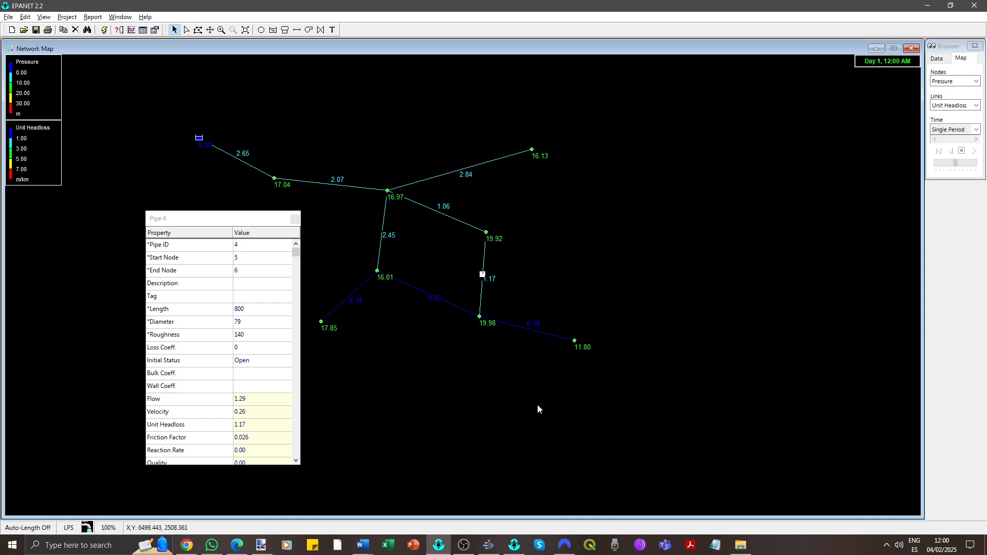
# Set the diameter of pipe 8, between junctions 6 and 7, to 79 and rerun the analysis
pyautogui.click(527, 330)
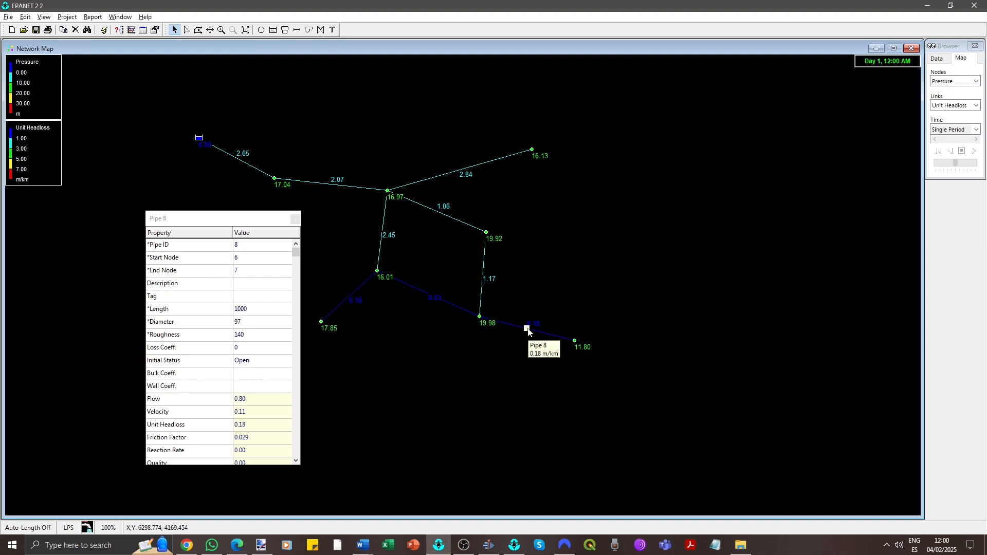
pyautogui.click(257, 322)
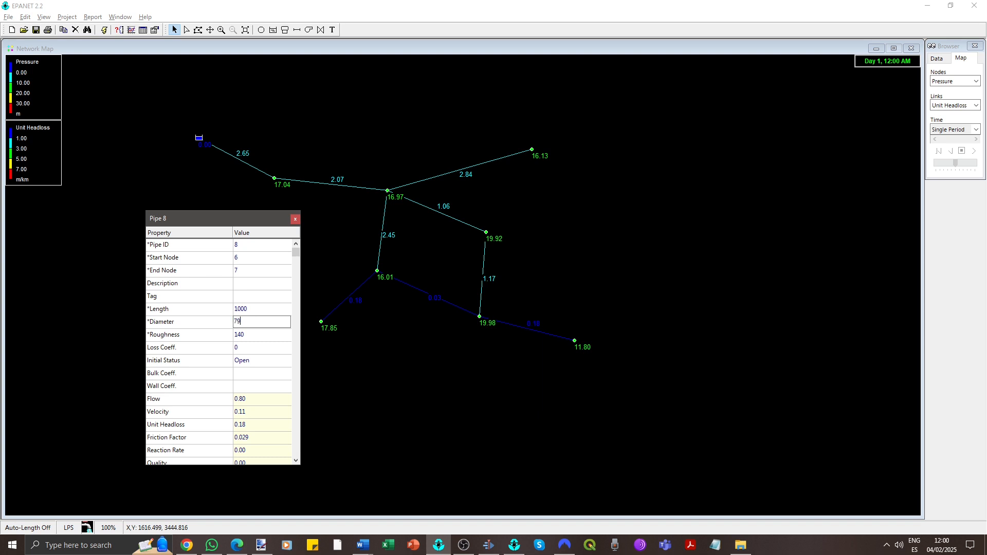
pyautogui.click(104, 30)
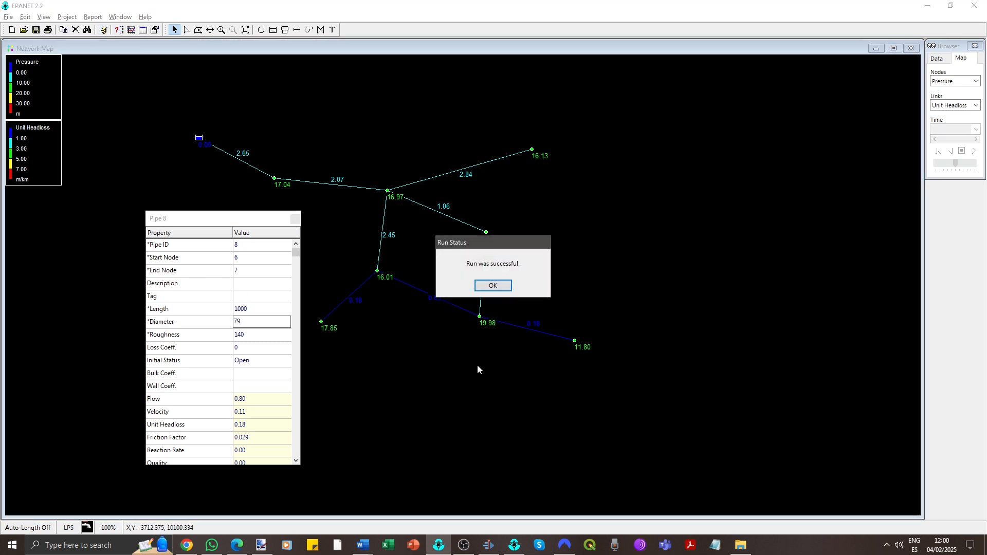
pyautogui.click(492, 285)
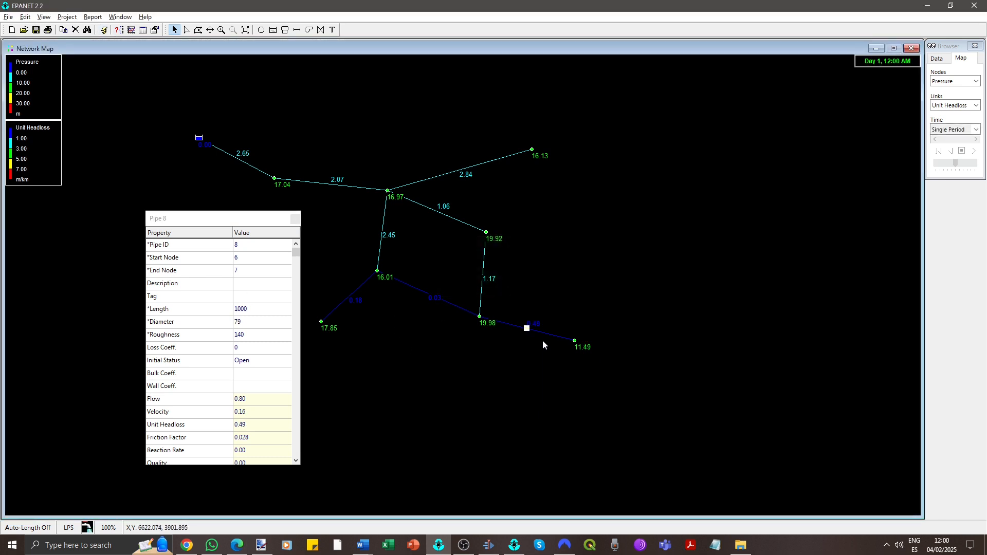
pyautogui.moveTo(544, 338)
pyautogui.doubleClick(543, 334)
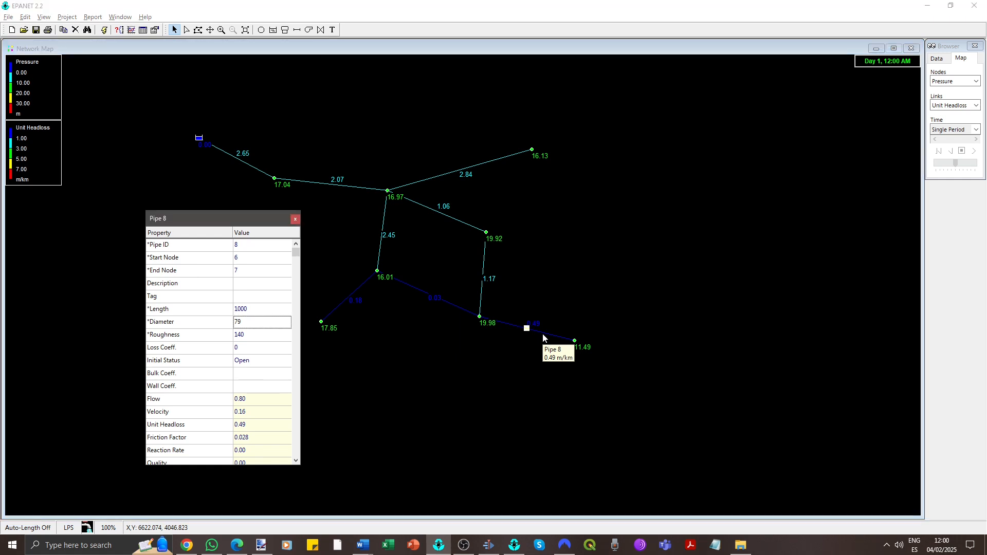
# Set the diameter of pipe 5, between junctions 6 and 8, to 79 and rerun the analysis
pyautogui.click(446, 301)
pyautogui.click(254, 323)
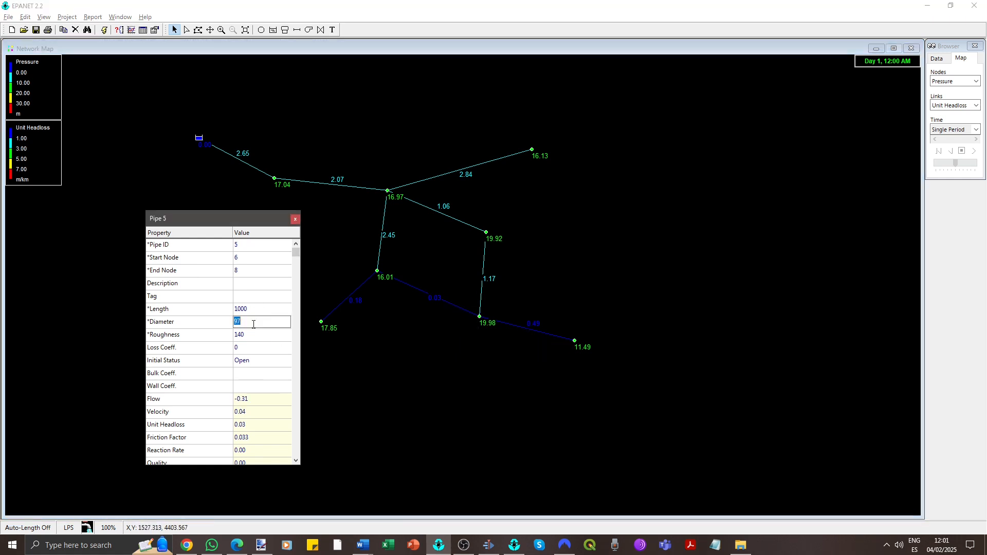
pyautogui.write('79')
pyautogui.click(108, 34)
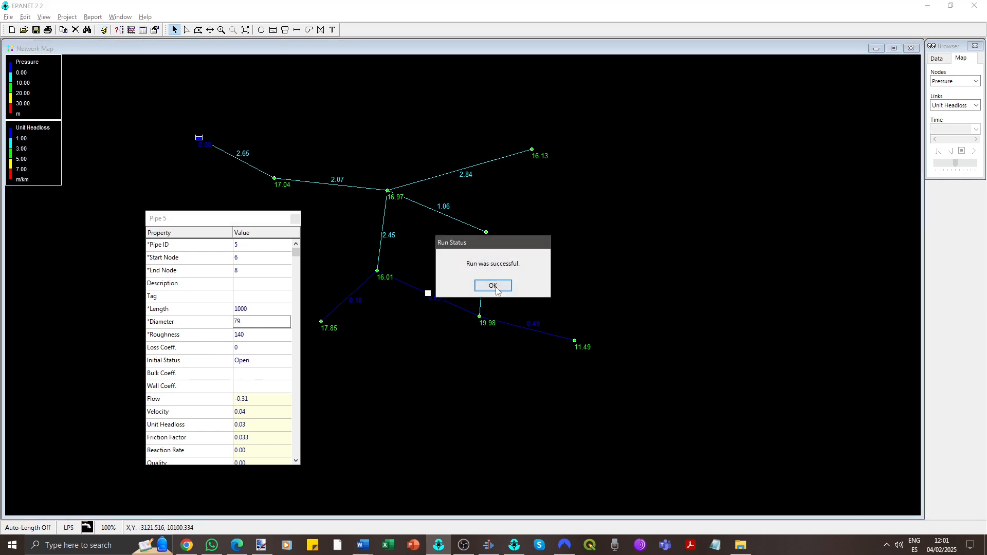
pyautogui.click(499, 286)
# Set the diameter of pipe 9, between junctions 8 and 9, to 55 and rerun the analysis
pyautogui.click(348, 297)
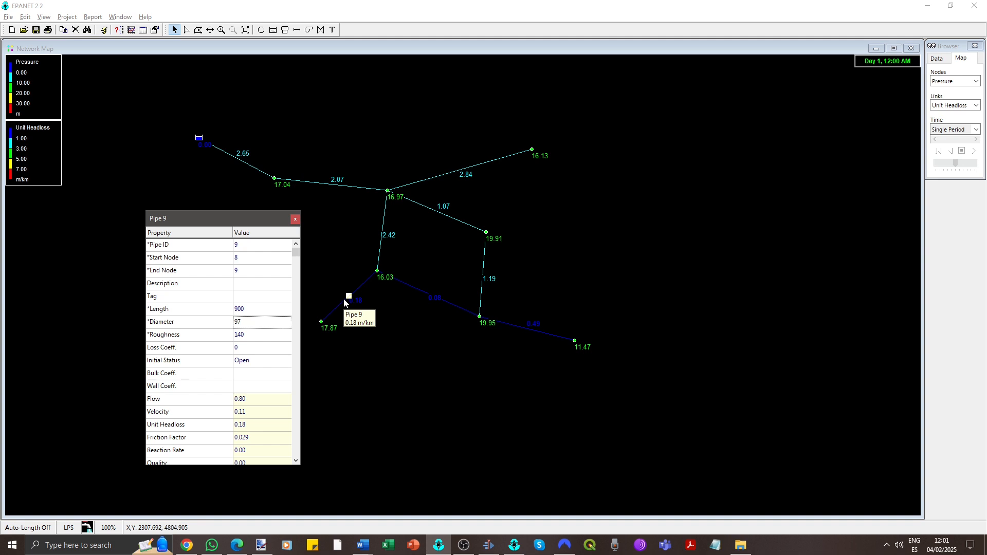
pyautogui.click(261, 322)
pyautogui.write('55')
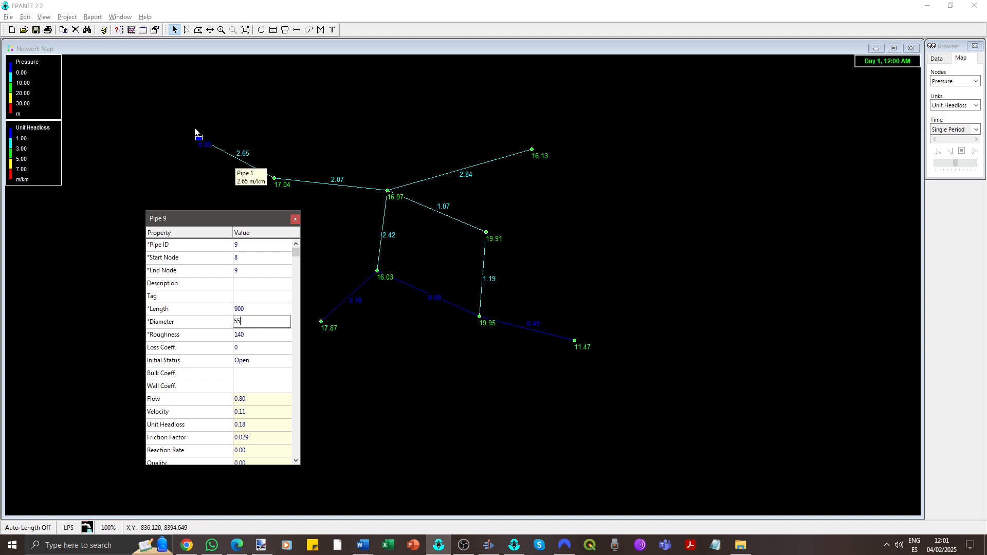
pyautogui.click(105, 30)
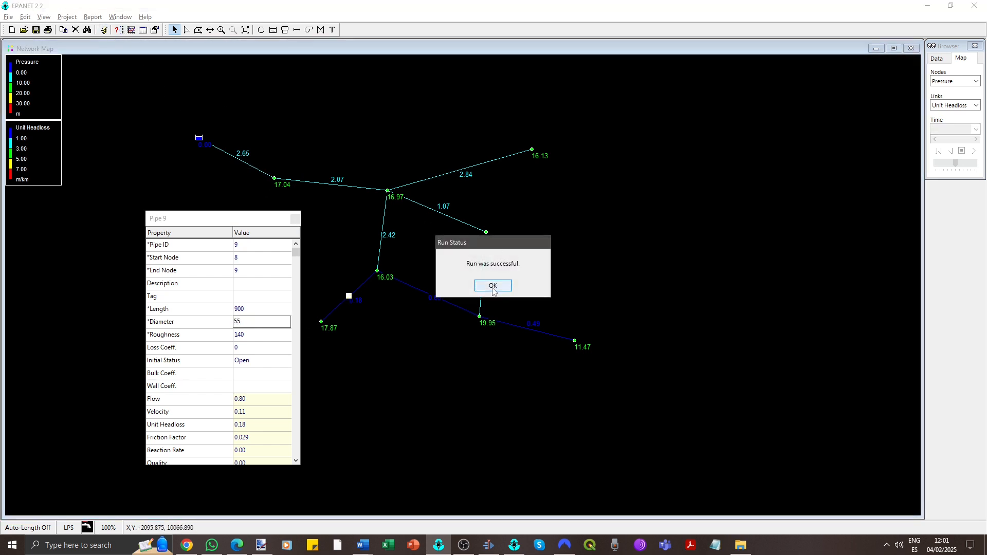
pyautogui.click(492, 285)
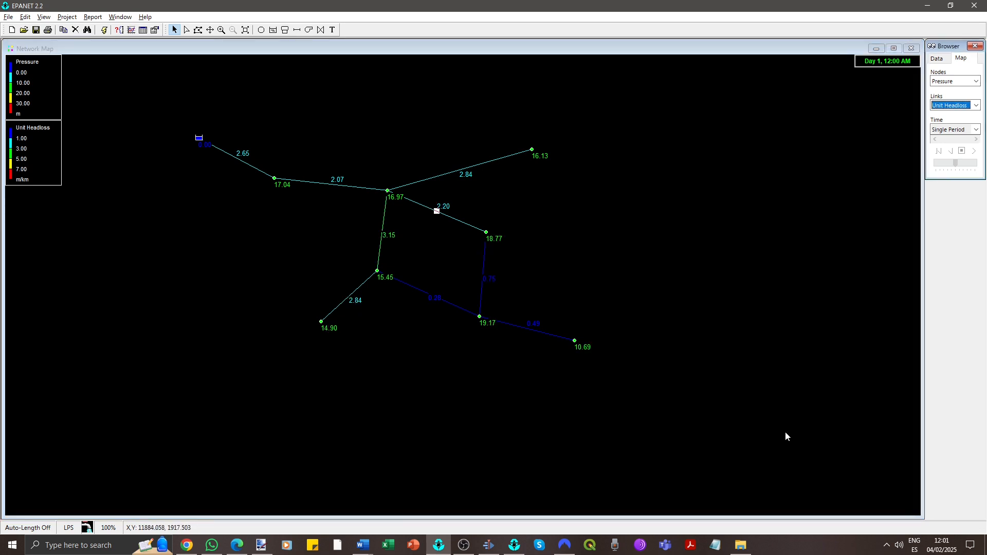
# Try setting the initial status of pipe 5, between junctions 6 and 8, to Closed and rerun the analysis
pyautogui.click(420, 294)
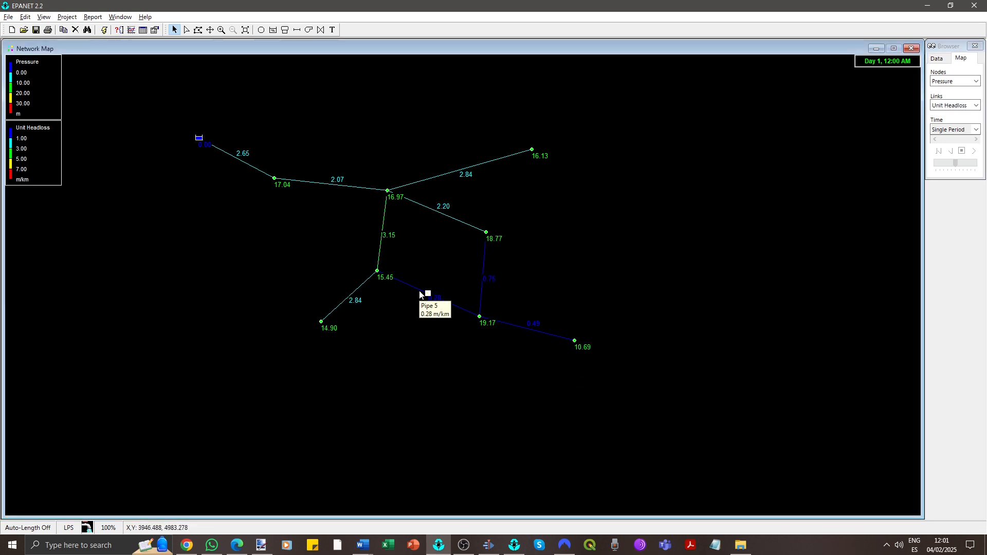
pyautogui.doubleClick(419, 291)
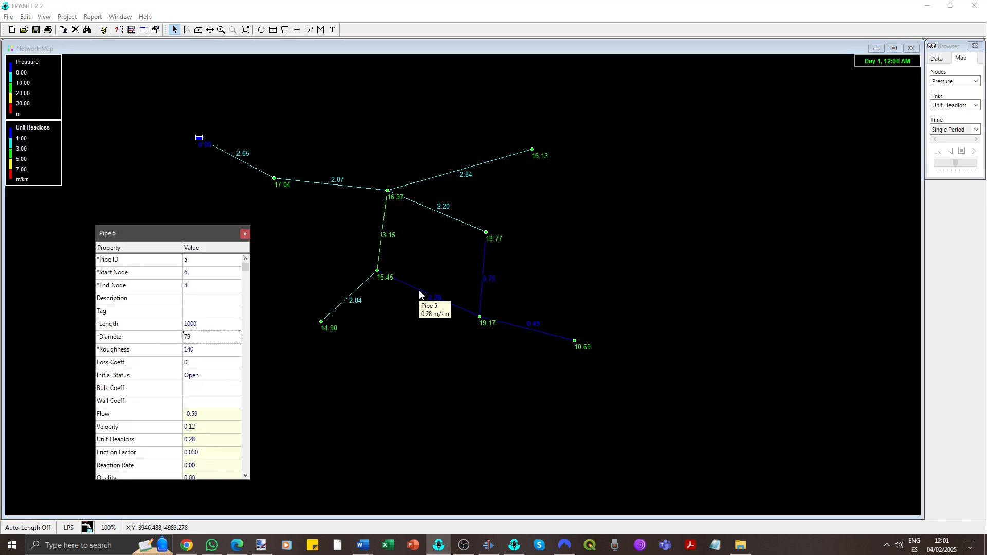
pyautogui.click(226, 376)
pyautogui.click(235, 377)
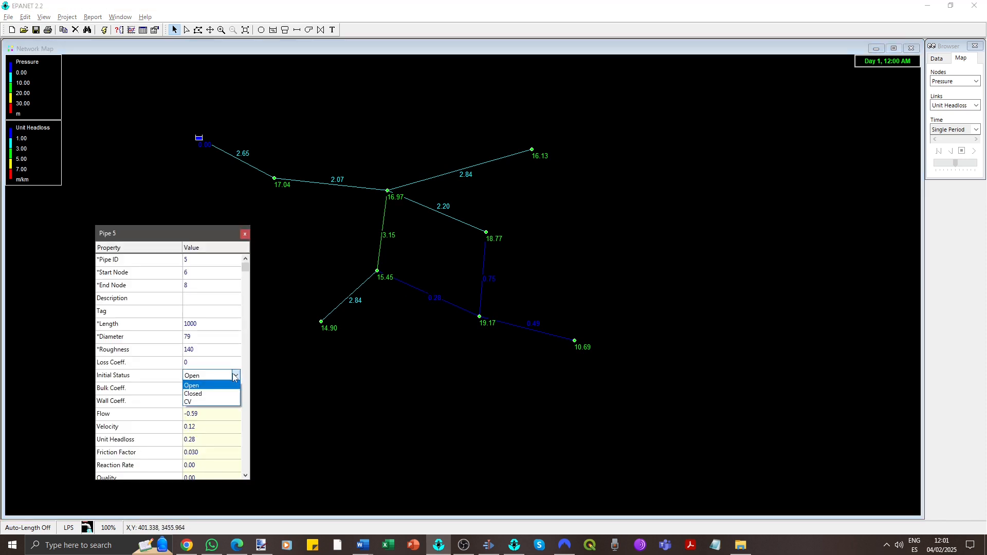
pyautogui.click(212, 394)
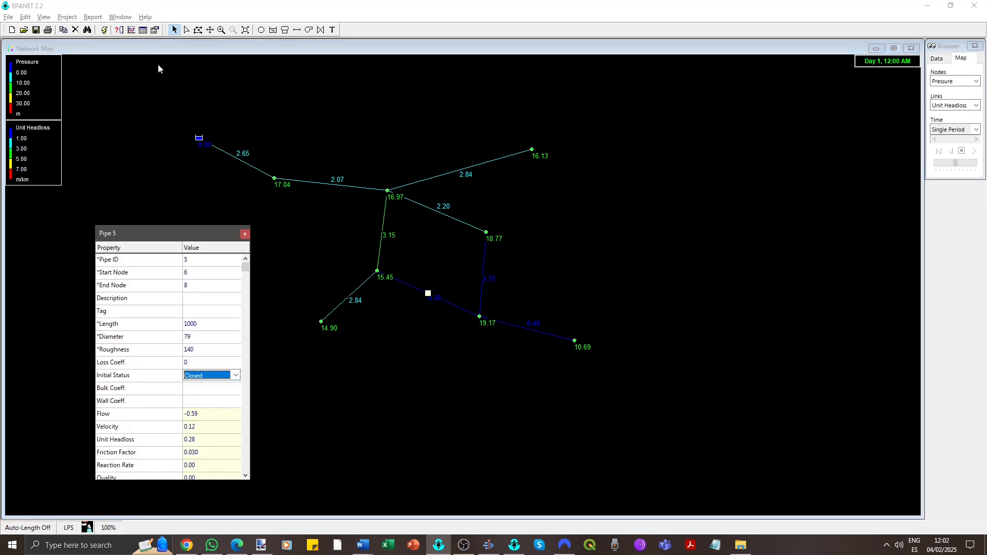
pyautogui.click(103, 30)
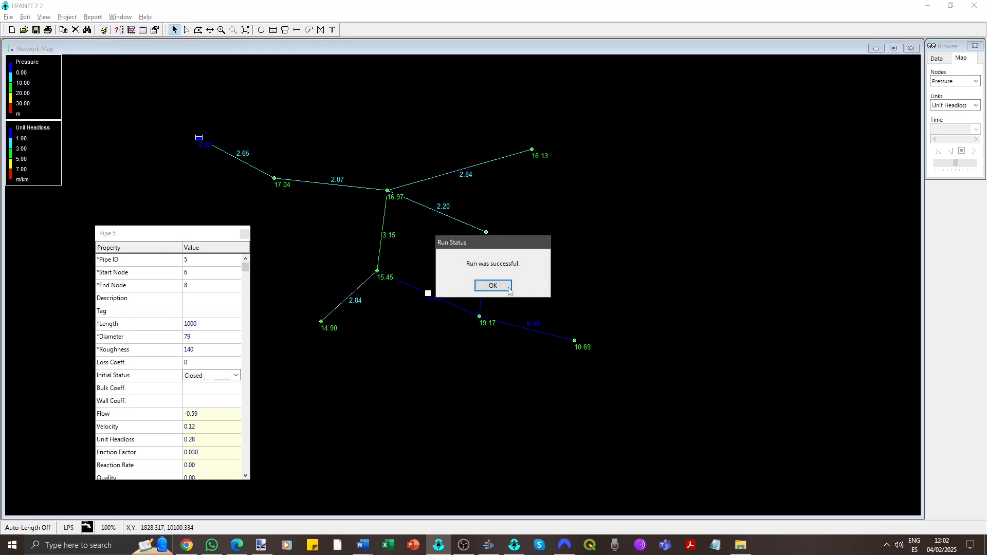
pyautogui.click(493, 286)
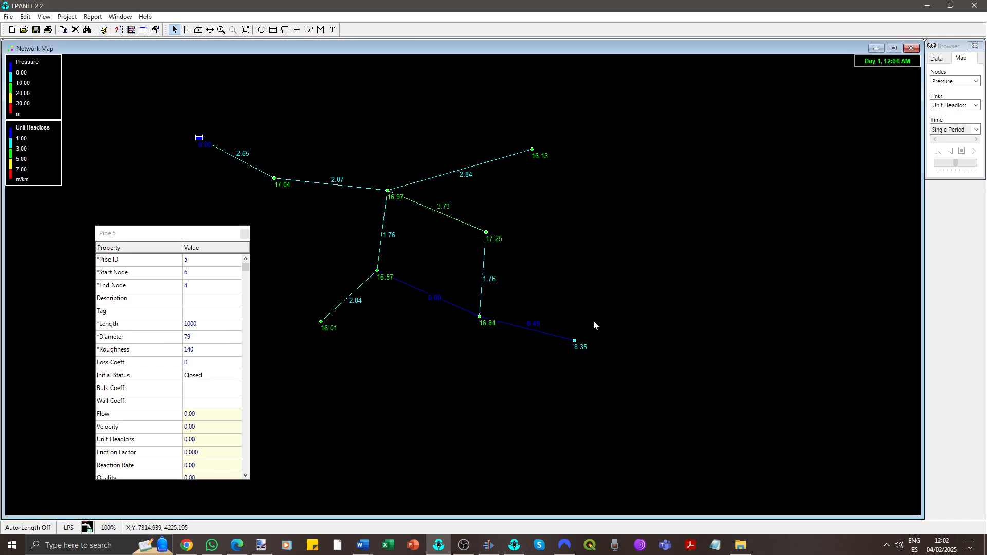
# Set the initial status of pipe 5 back to Open and rerun the analysis
pyautogui.click(239, 376)
pyautogui.click(236, 375)
pyautogui.click(222, 387)
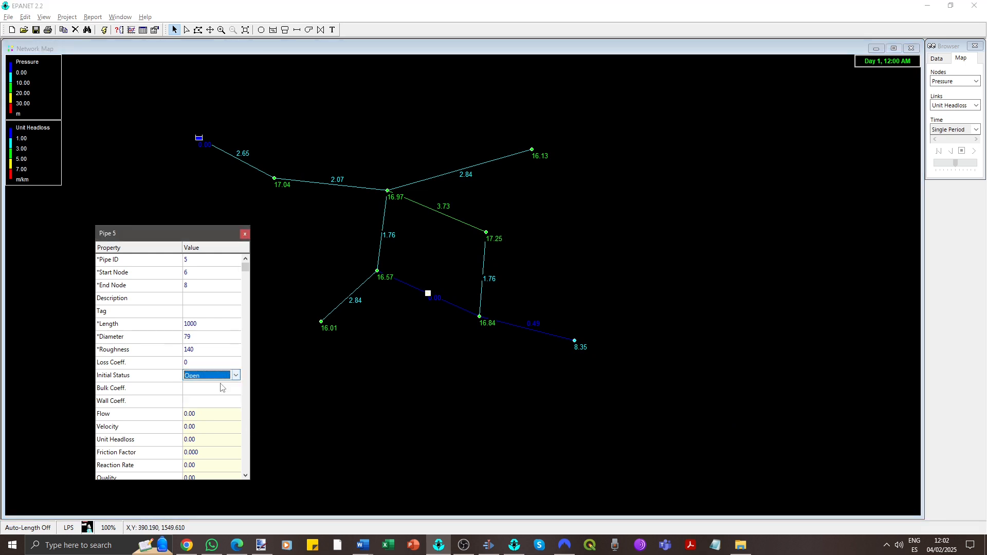
pyautogui.click(103, 30)
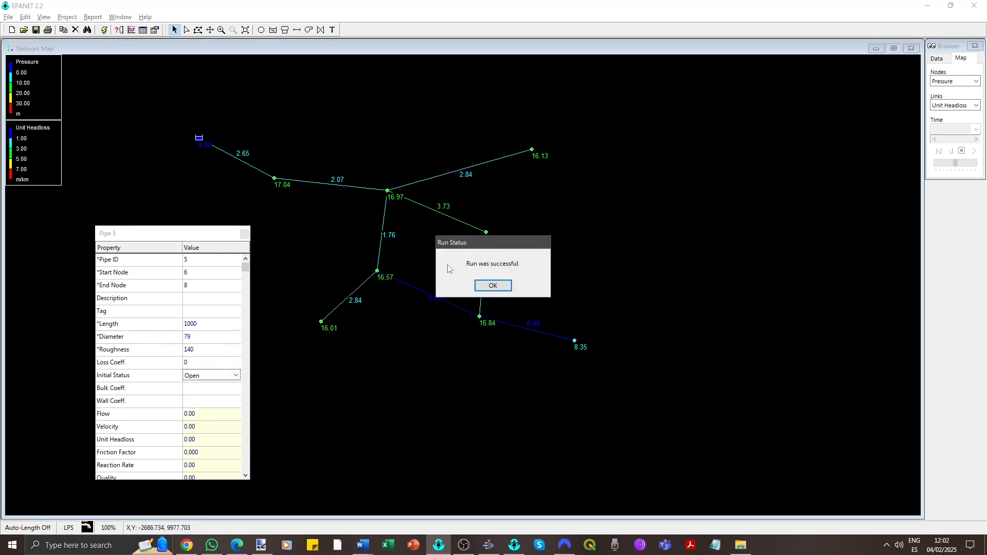
pyautogui.click(492, 285)
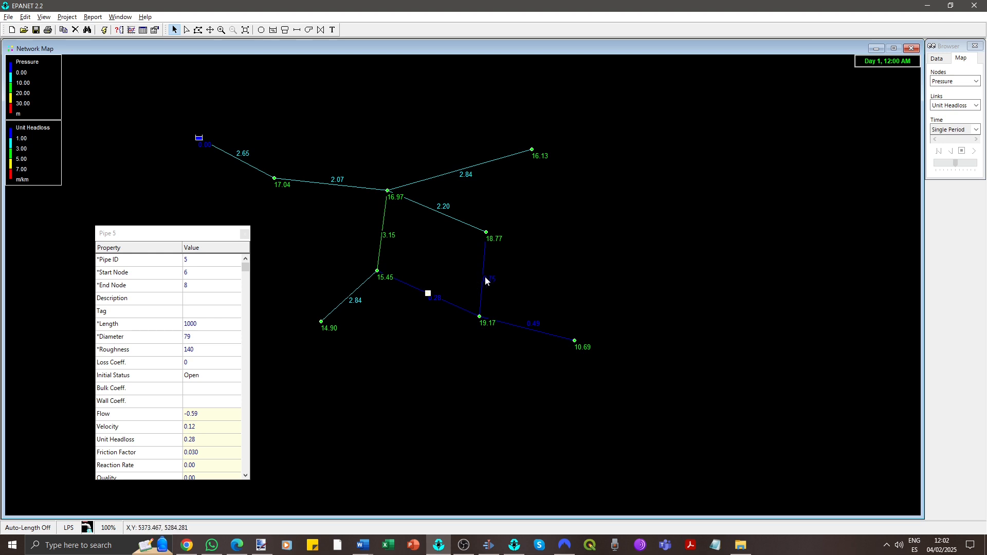
# Try setting the initial status of pipe 4, between junctions 5 and 6, to Closed and rerun the analysis
pyautogui.doubleClick(486, 282)
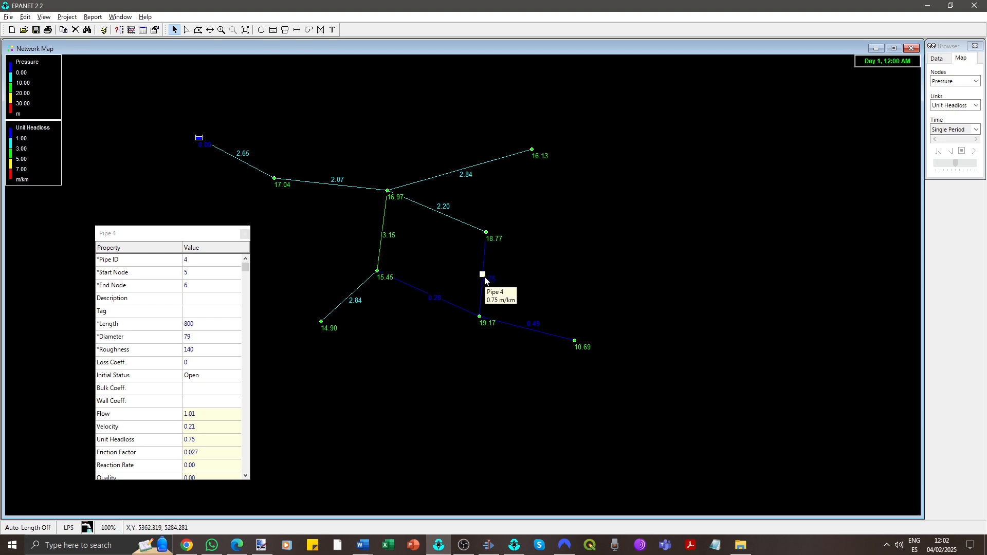
pyautogui.click(226, 383)
pyautogui.click(226, 375)
pyautogui.click(216, 392)
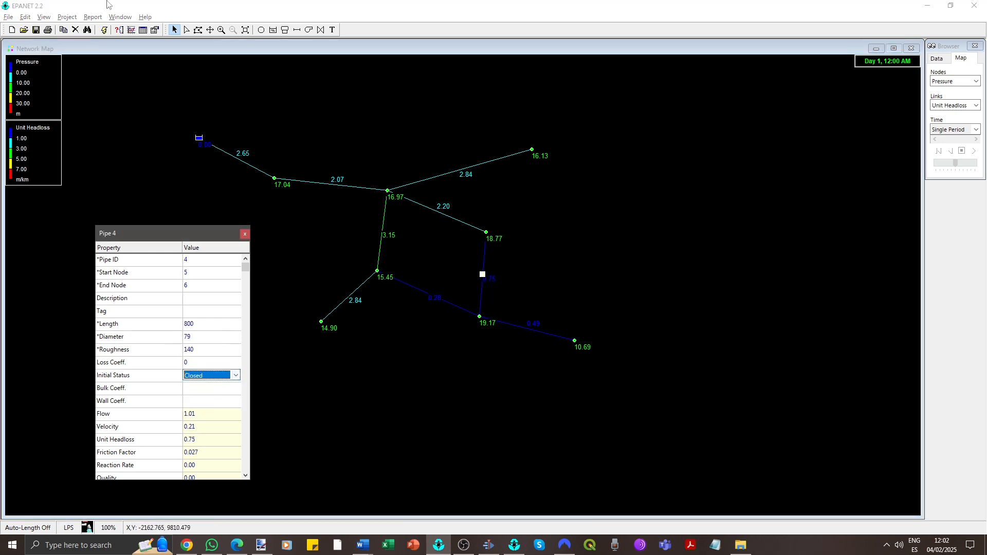
pyautogui.click(104, 29)
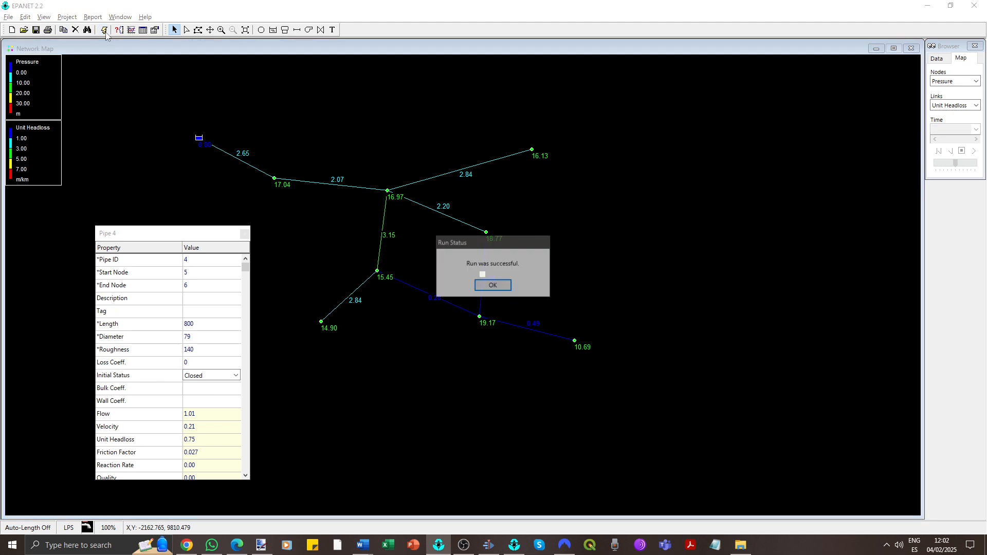
pyautogui.click(493, 286)
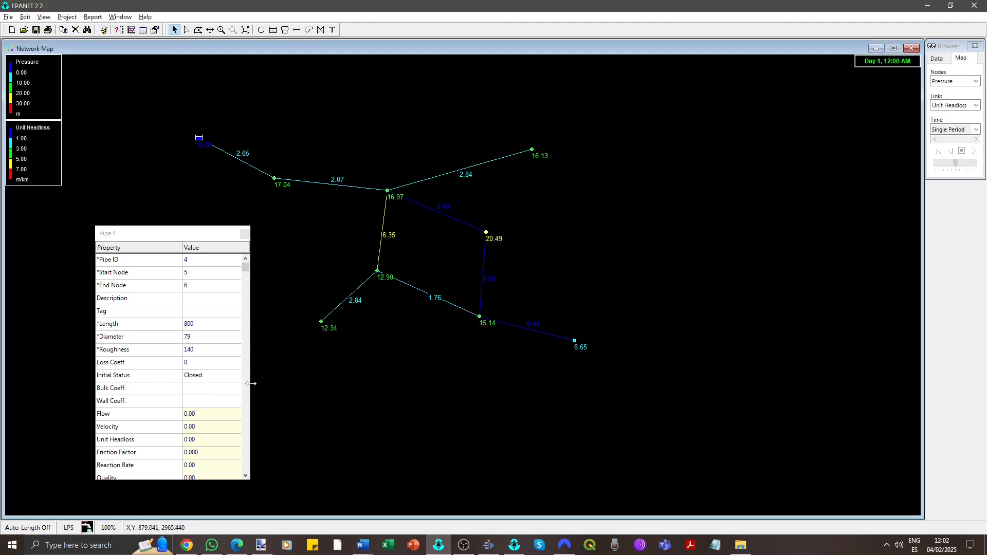
# Set the initial status of pipe 4 back to Open, rerun the analysis and close the pipe properties
pyautogui.click(231, 381)
pyautogui.click(234, 376)
pyautogui.click(212, 389)
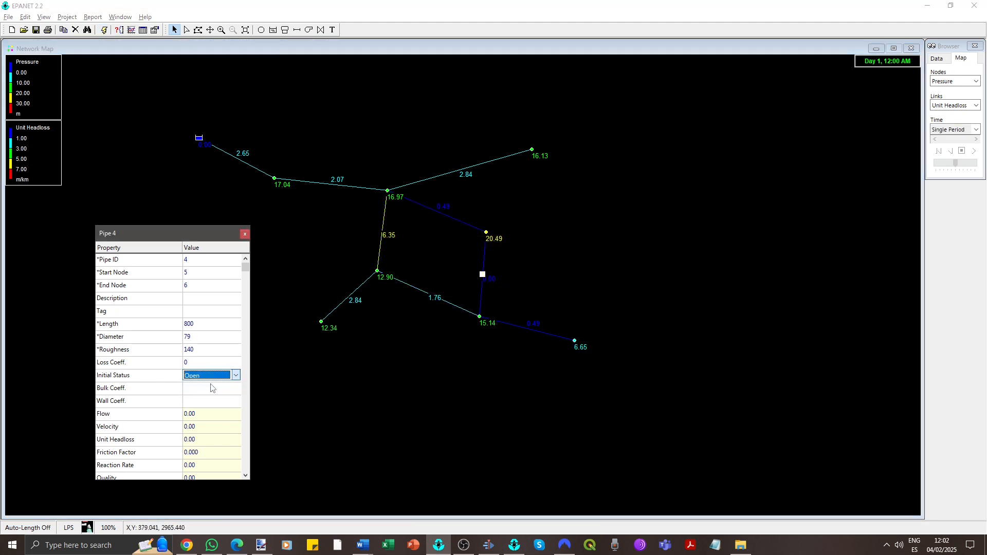
pyautogui.click(103, 31)
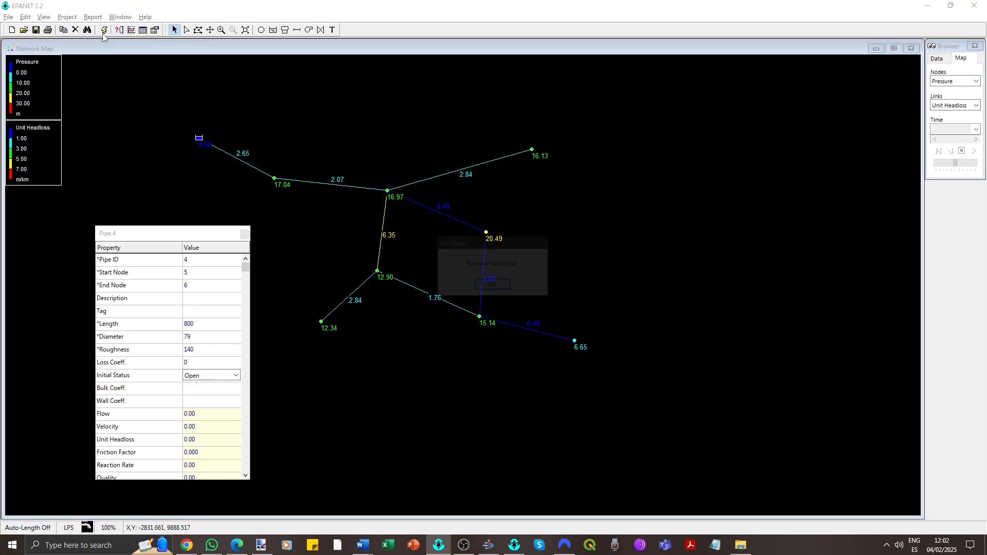
pyautogui.click(505, 291)
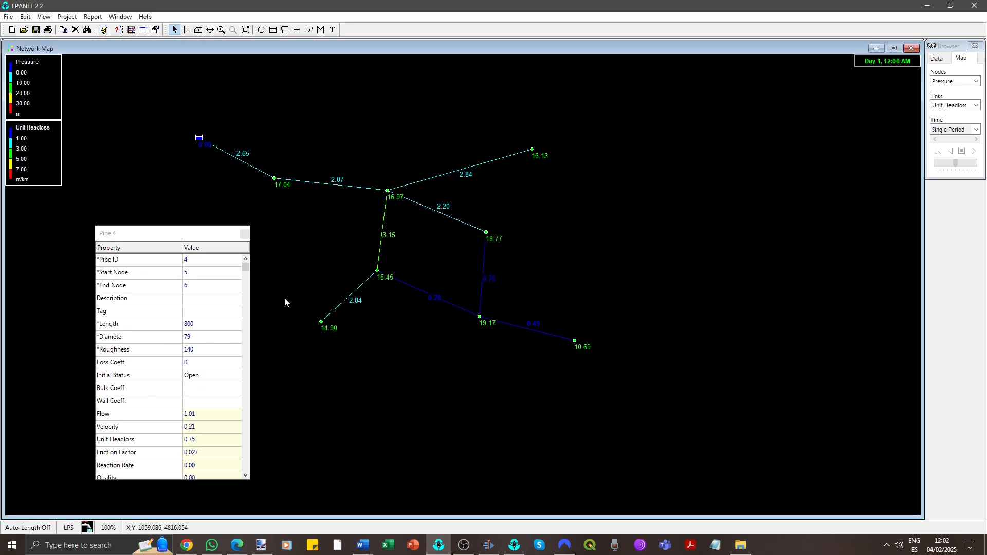
pyautogui.click(244, 234)
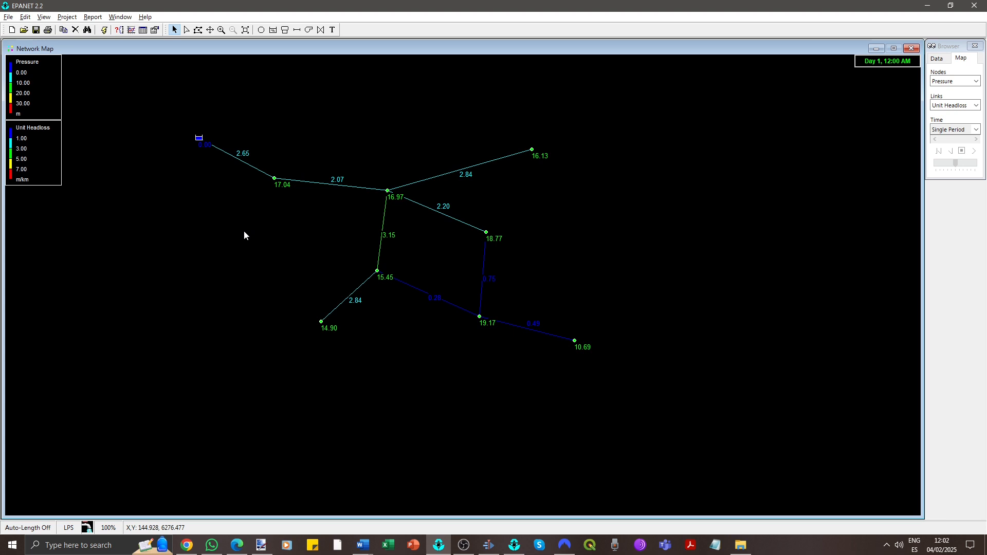